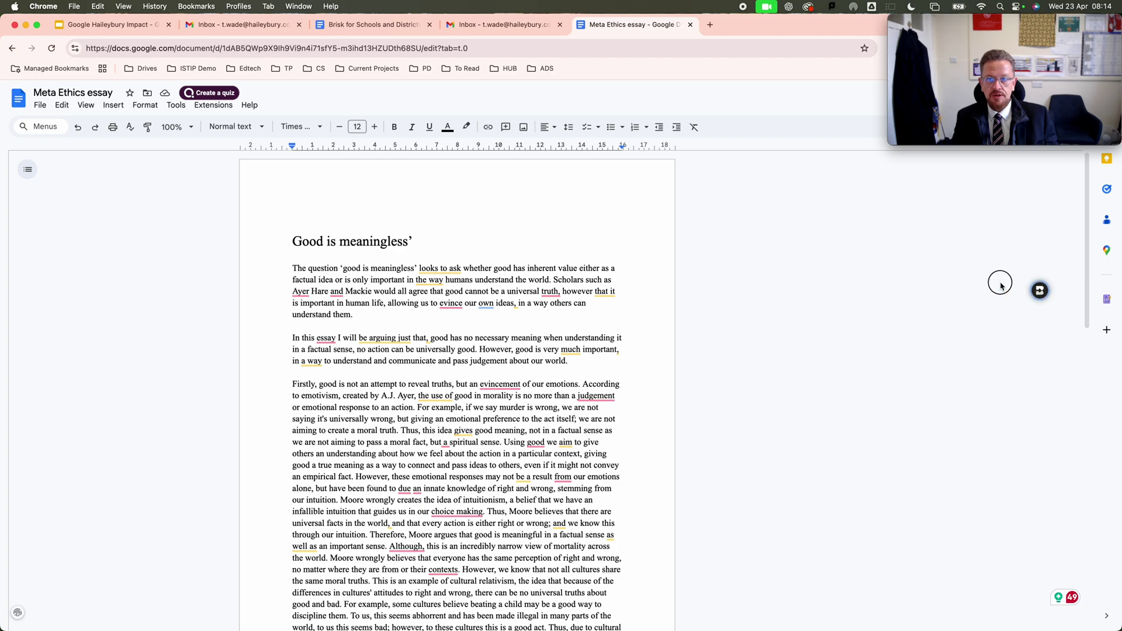
# Open the Brisk assistant on the Meta Ethics essay and reposition its floating icon so the whole panel is visible beside the text
pyautogui.moveTo(27, 203); pyautogui.dragTo(26, 213)
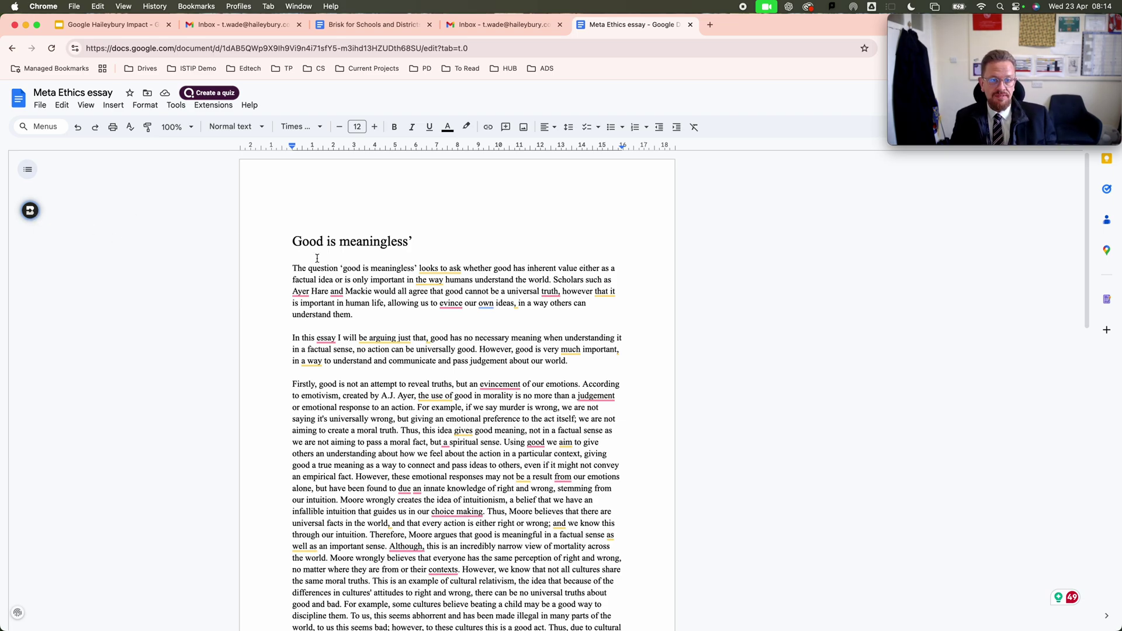
pyautogui.scroll(-15, 317, 258)
pyautogui.scroll(15, 317, 258)
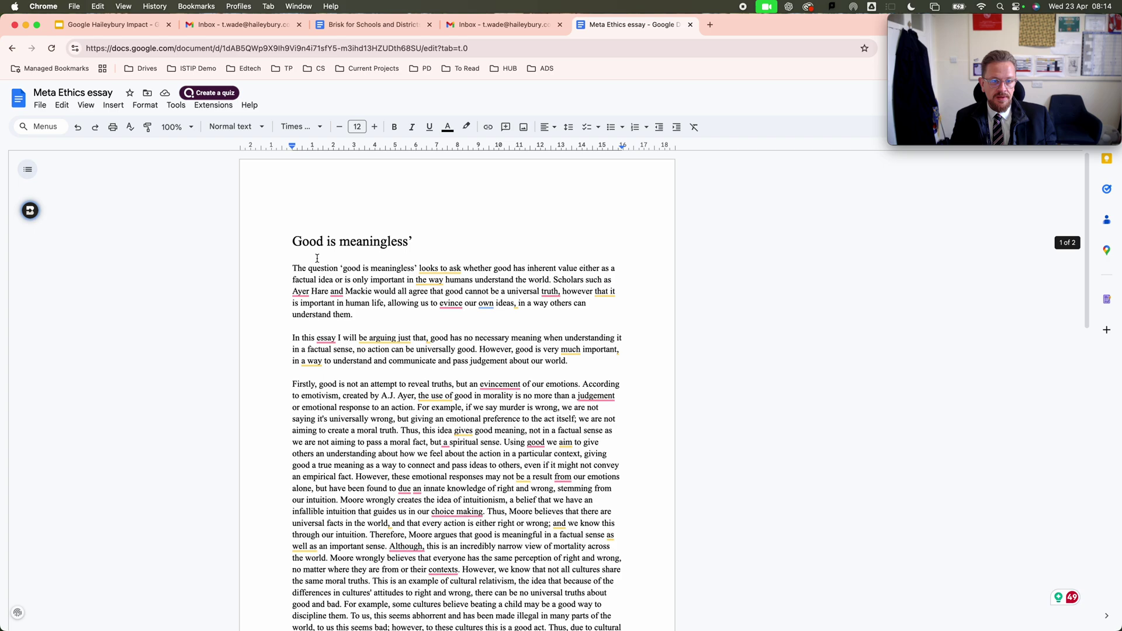
pyautogui.click(28, 210)
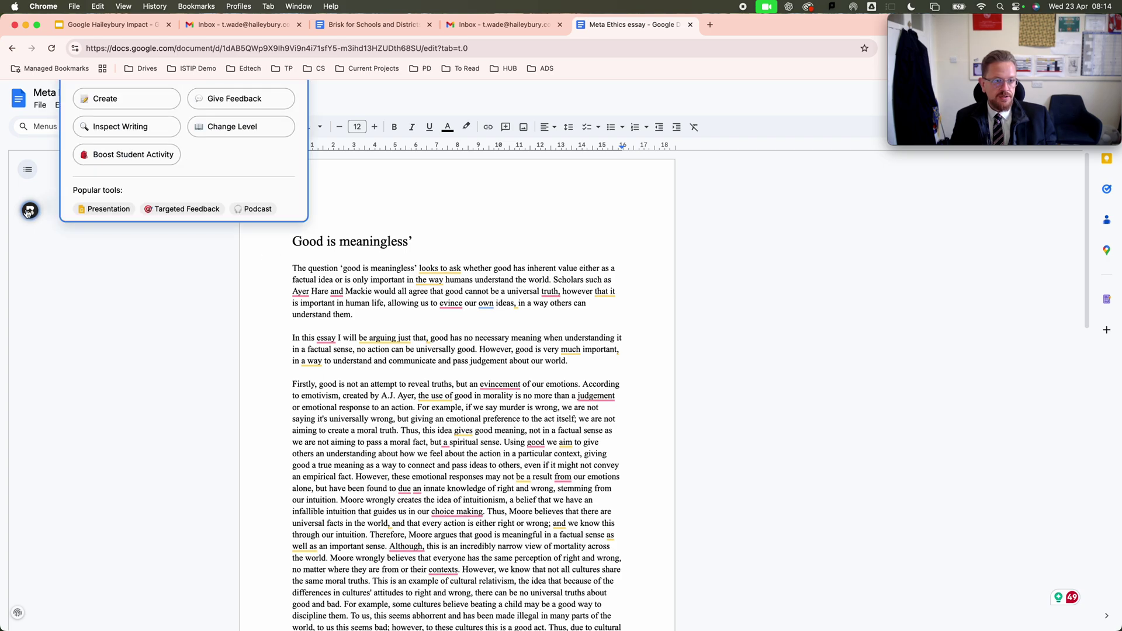
pyautogui.moveTo(30, 211); pyautogui.dragTo(35, 357)
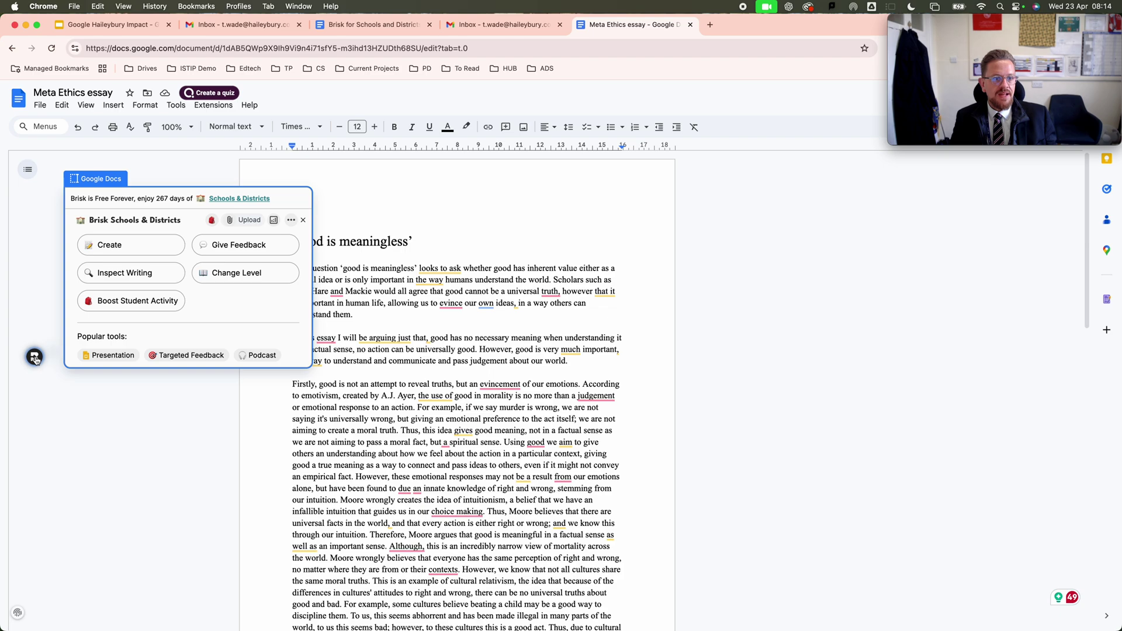
# Look through Brisk's available feedback styles and its library of resources that can be created
pyautogui.click(235, 245)
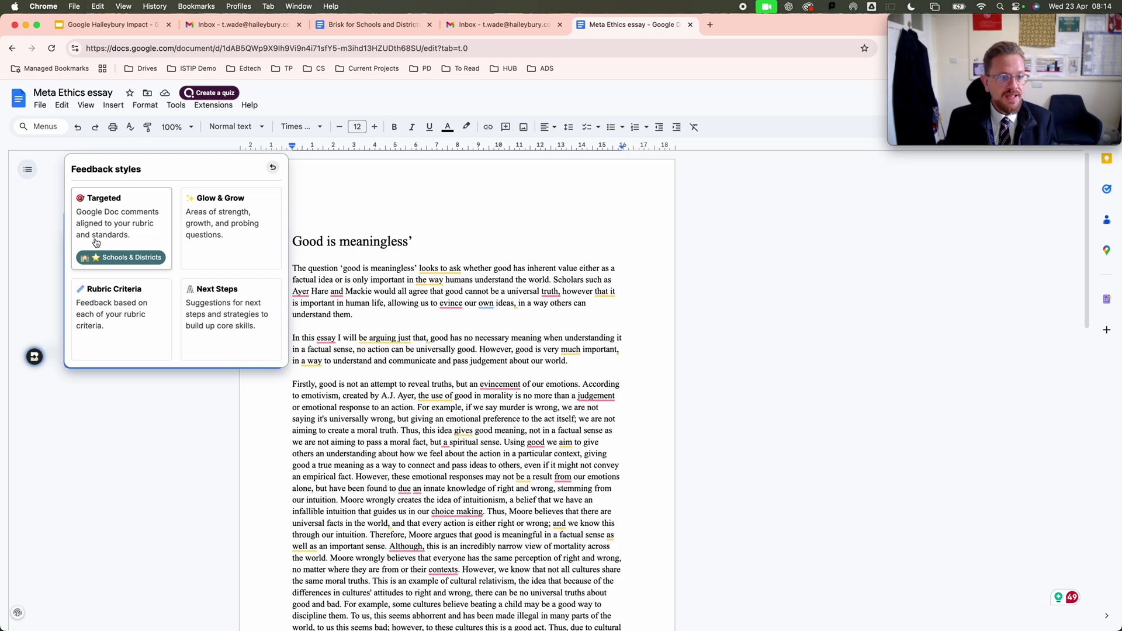
pyautogui.click(273, 168)
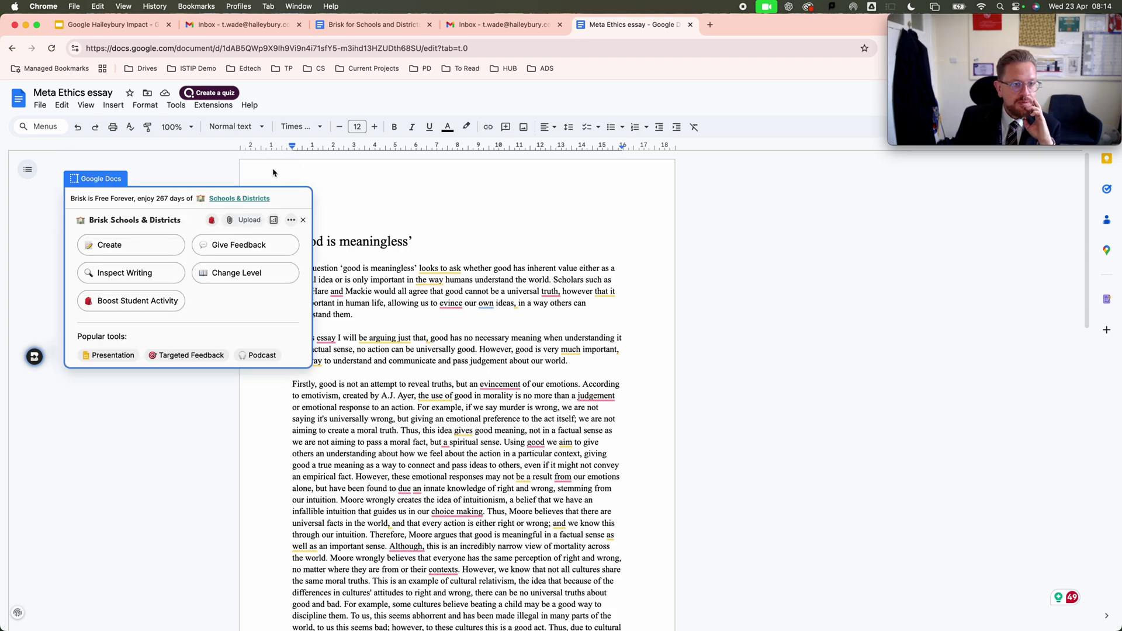
pyautogui.click(158, 248)
pyautogui.scroll(-5, 159, 248)
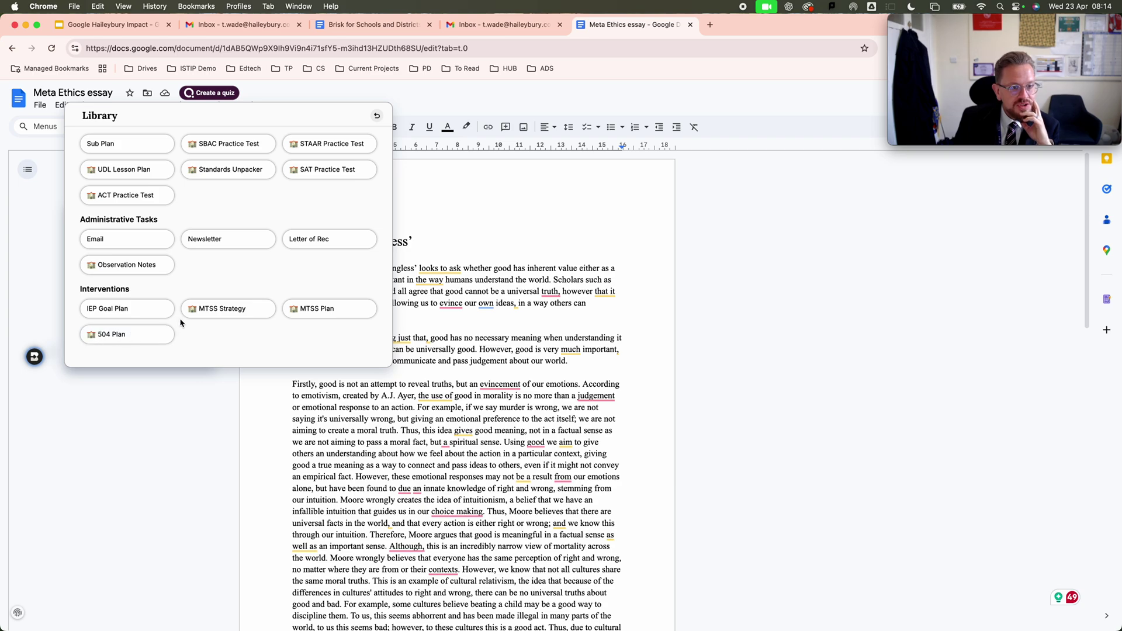
pyautogui.scroll(5, 234, 205)
pyautogui.click(377, 117)
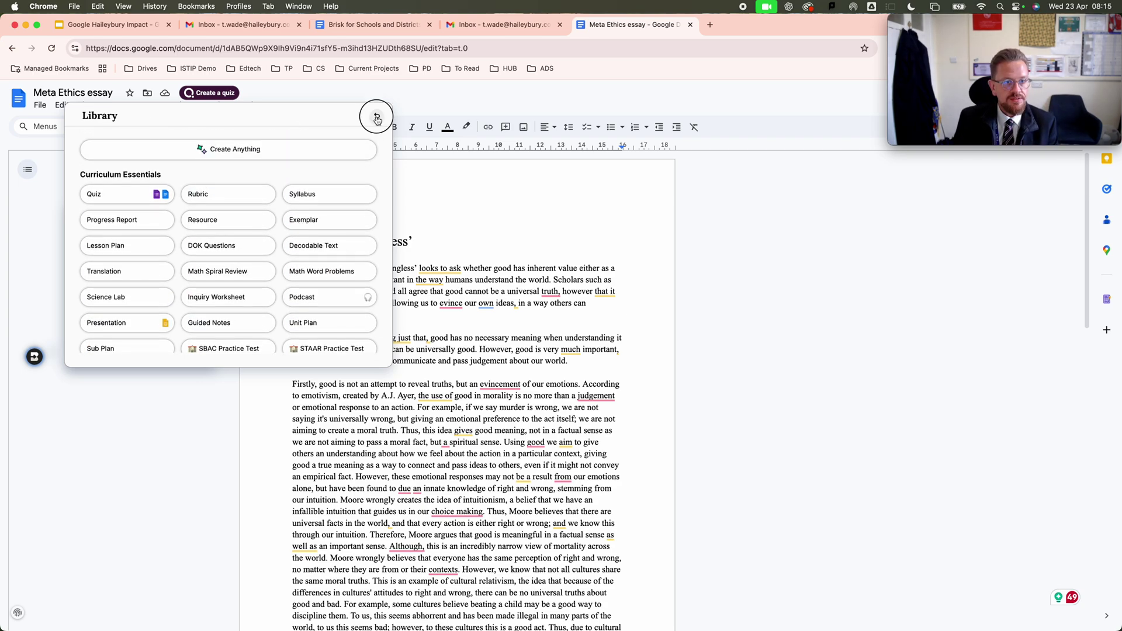
# Start Targeted feedback with the prompt "Give specific feedback aligned to the standards of the rubric. Be positive and concise - target the comments to" plus the student's name
pyautogui.click(236, 245)
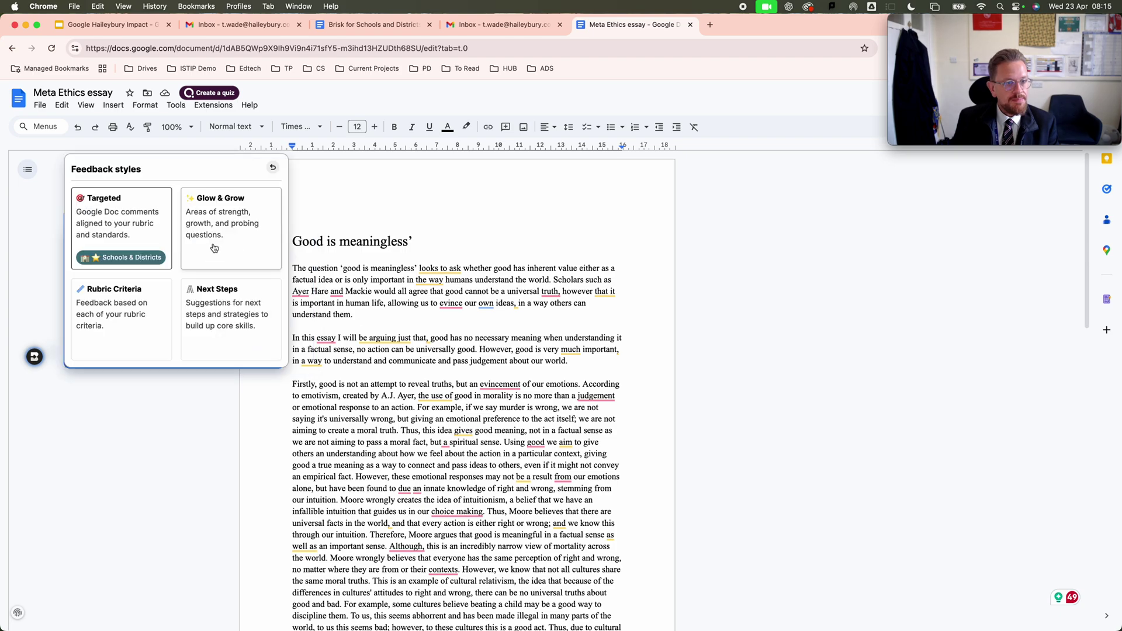
pyautogui.click(120, 224)
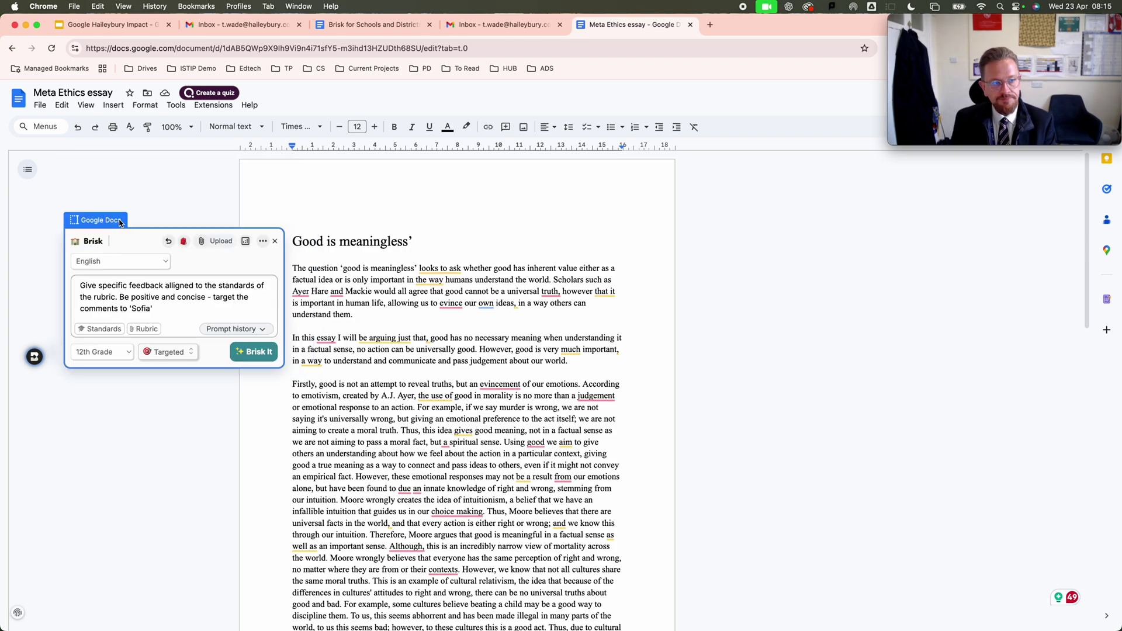
pyautogui.tripleClick(116, 295)
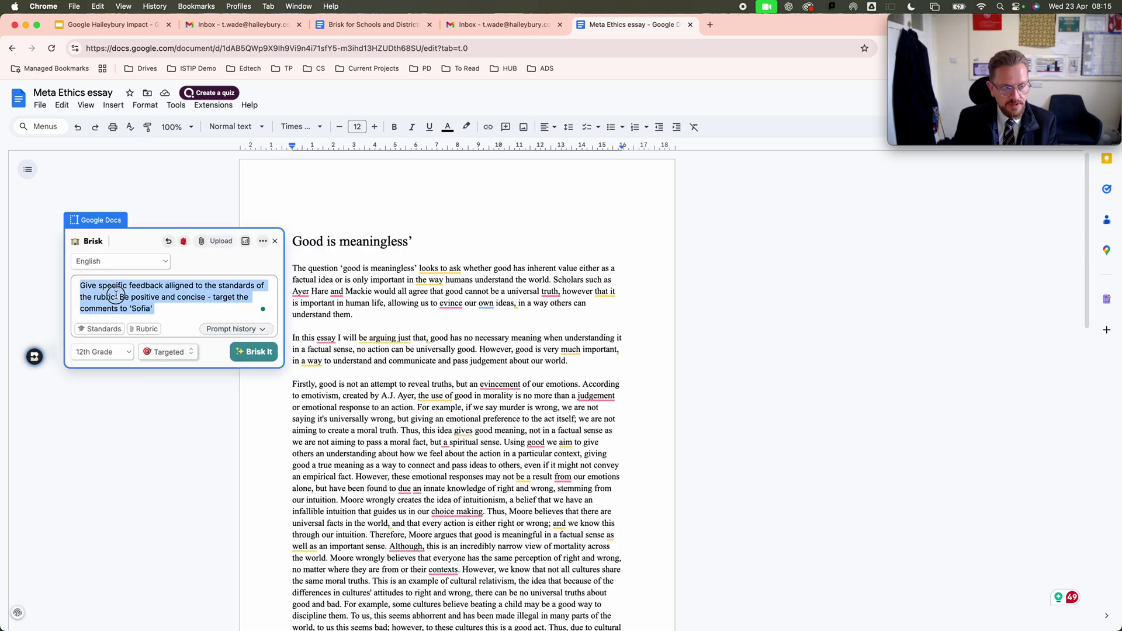
pyautogui.press('BackSpace')
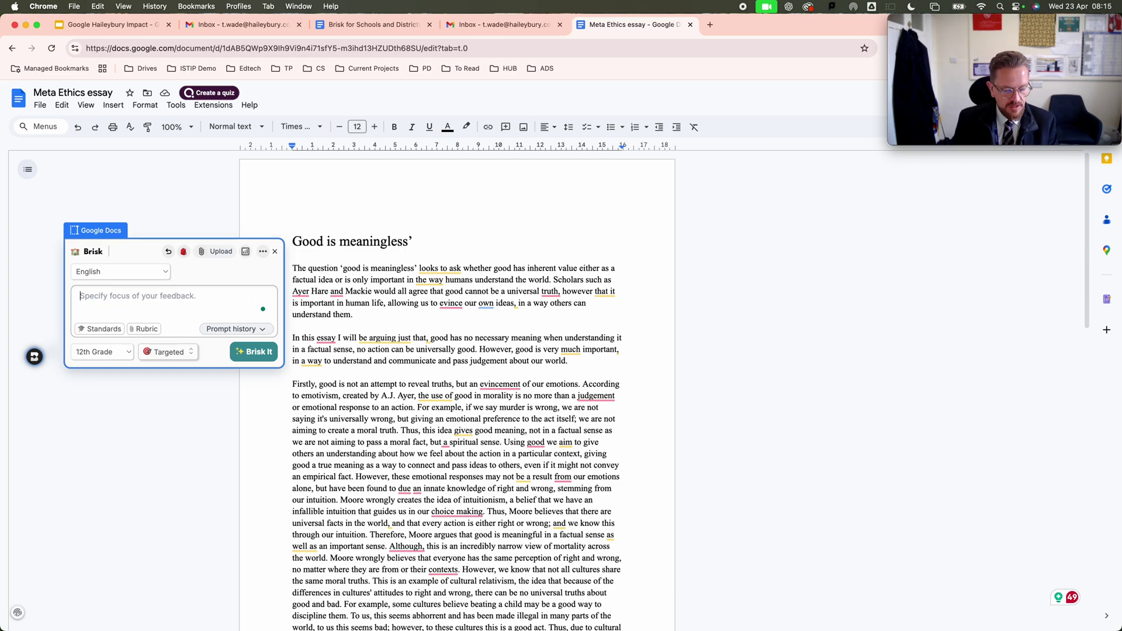
pyautogui.write("Give specific feedback aligned to the standards of the rubric. Be positive and concise - target the comments to 'Bob'")
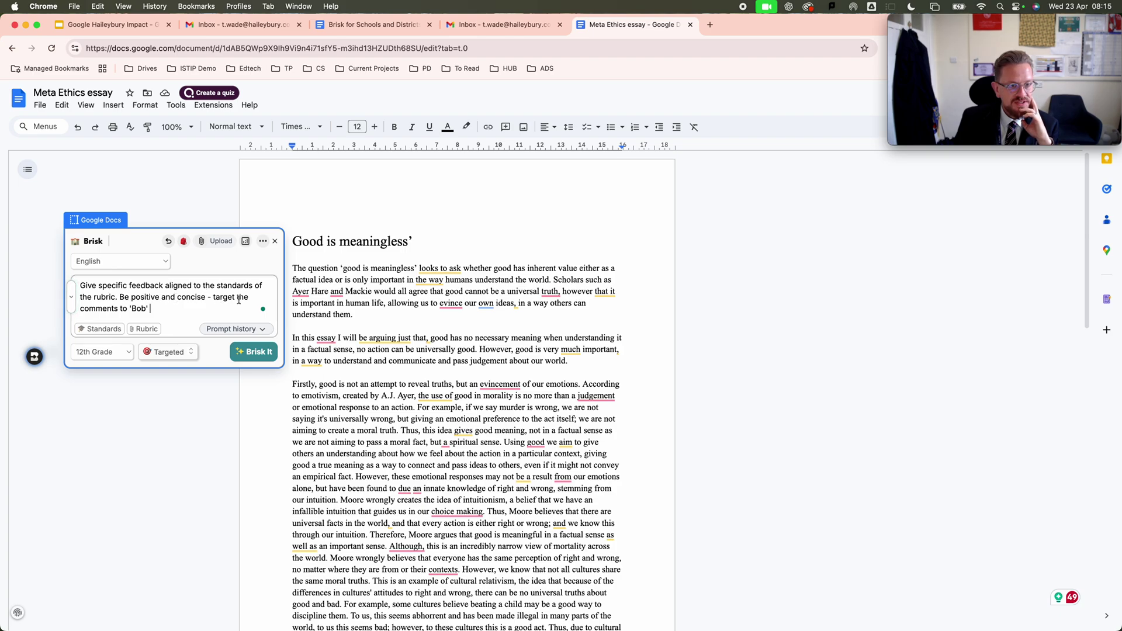
# Select A-Level Mark Scheme.pdf as the rubric file, from the Mark Schemes folder inside Desktop, Essays Feedback, U6 IB
pyautogui.click(141, 329)
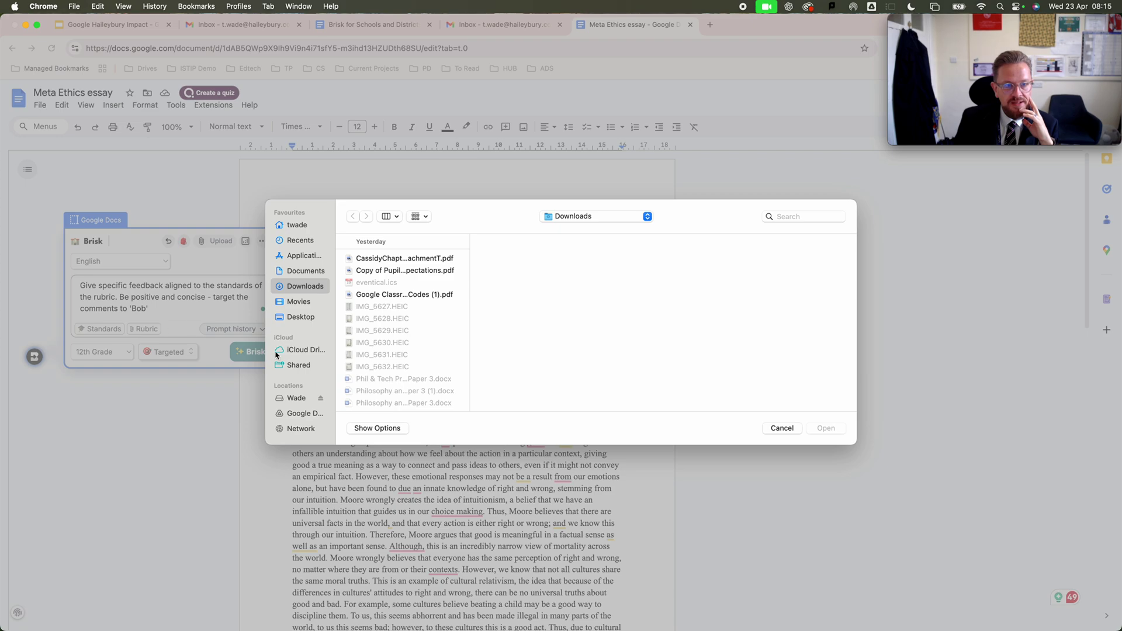
pyautogui.click(300, 316)
pyautogui.scroll(-5, 386, 362)
pyautogui.click(383, 347)
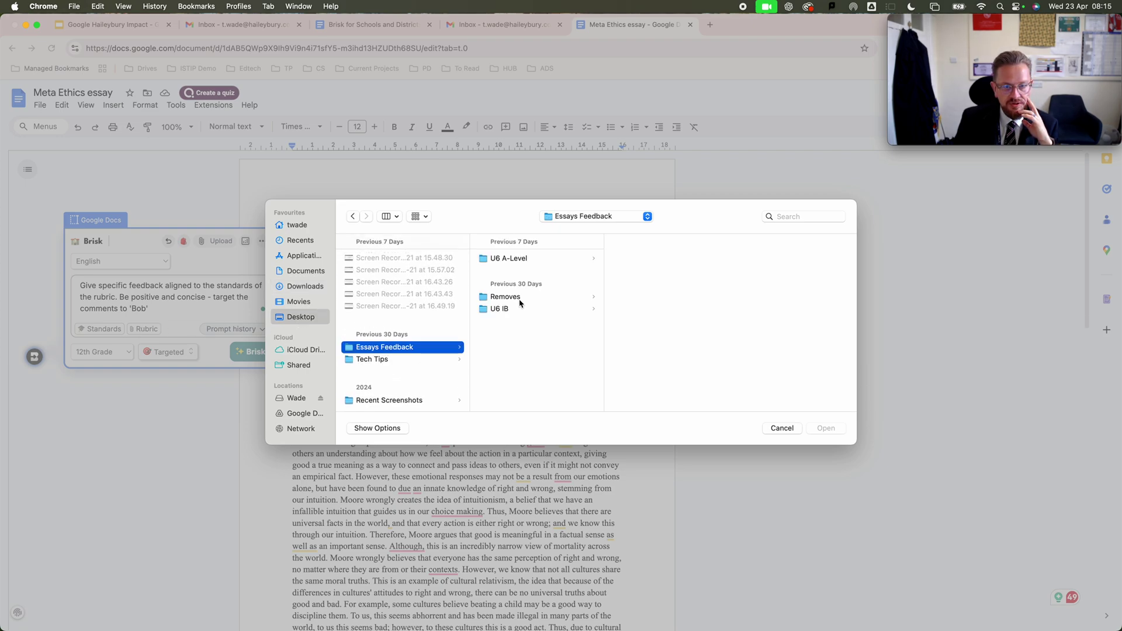
pyautogui.click(523, 261)
pyautogui.click(489, 310)
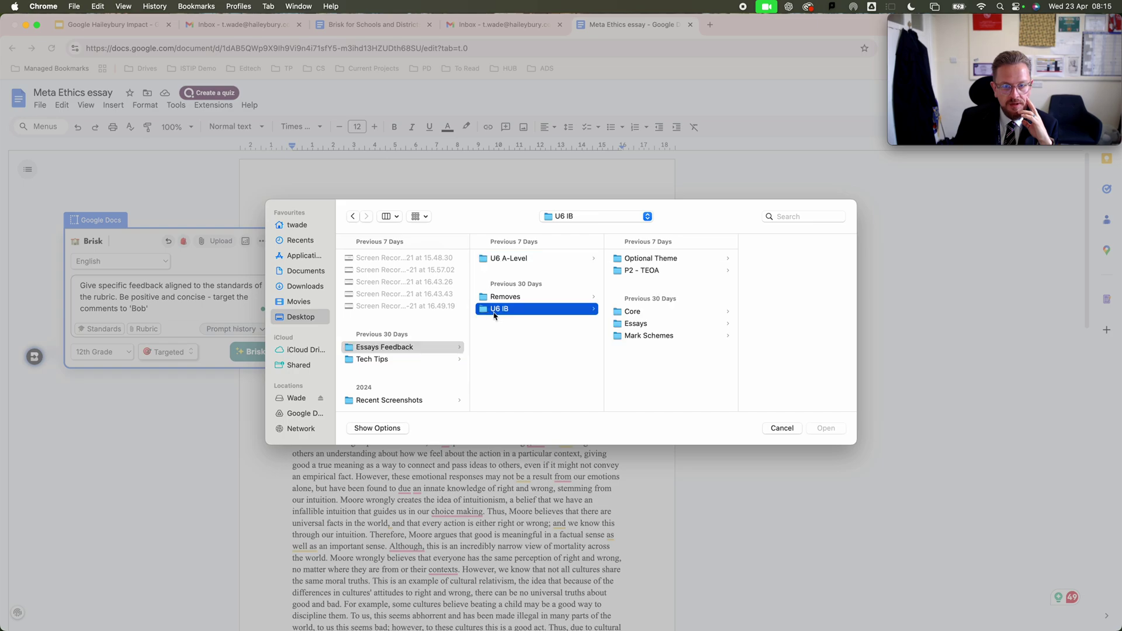
pyautogui.click(642, 337)
pyautogui.click(774, 350)
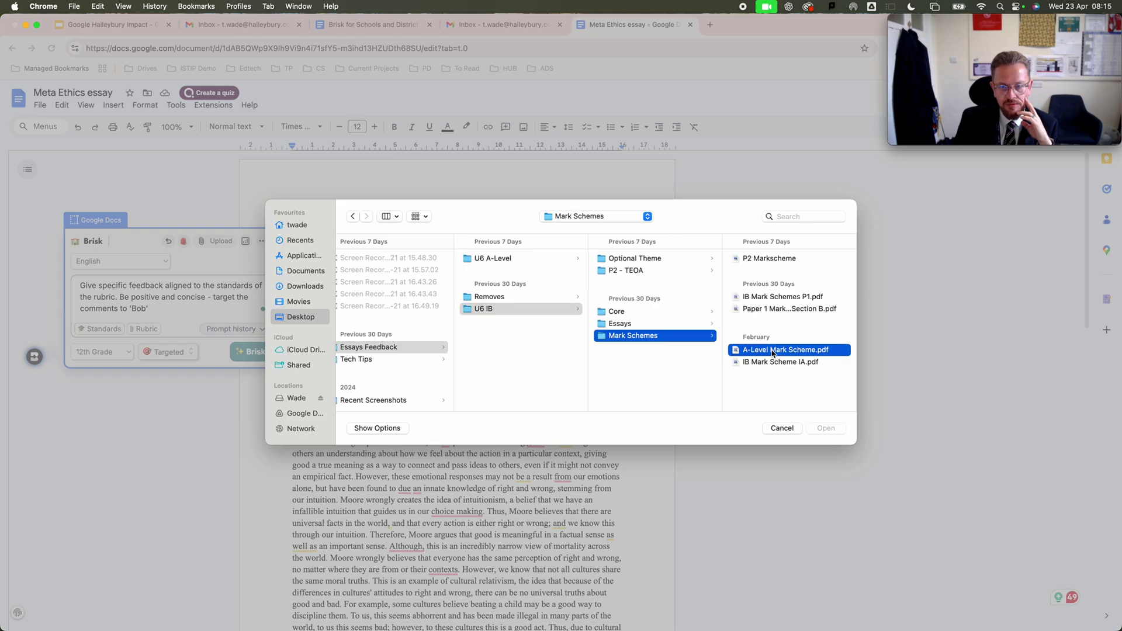
# Preview the A-Level mark scheme and examine its AO1 and AO2 levels of response
pyautogui.press('space')
pyautogui.scroll(-10, 616, 395)
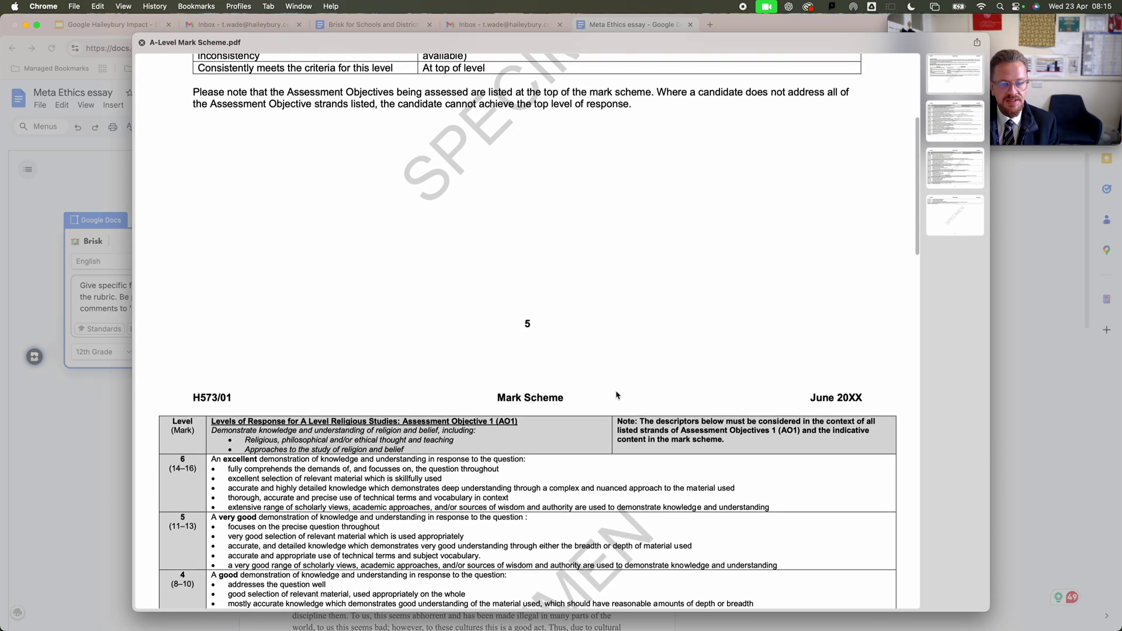
pyautogui.scroll(-10, 616, 395)
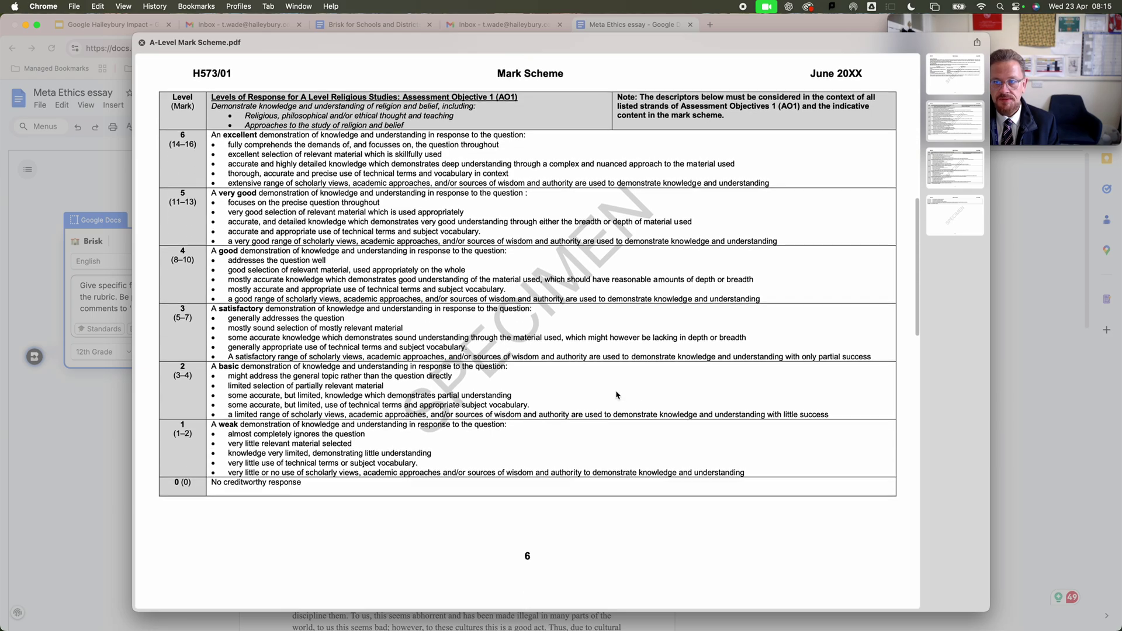
pyautogui.scroll(-6, 615, 395)
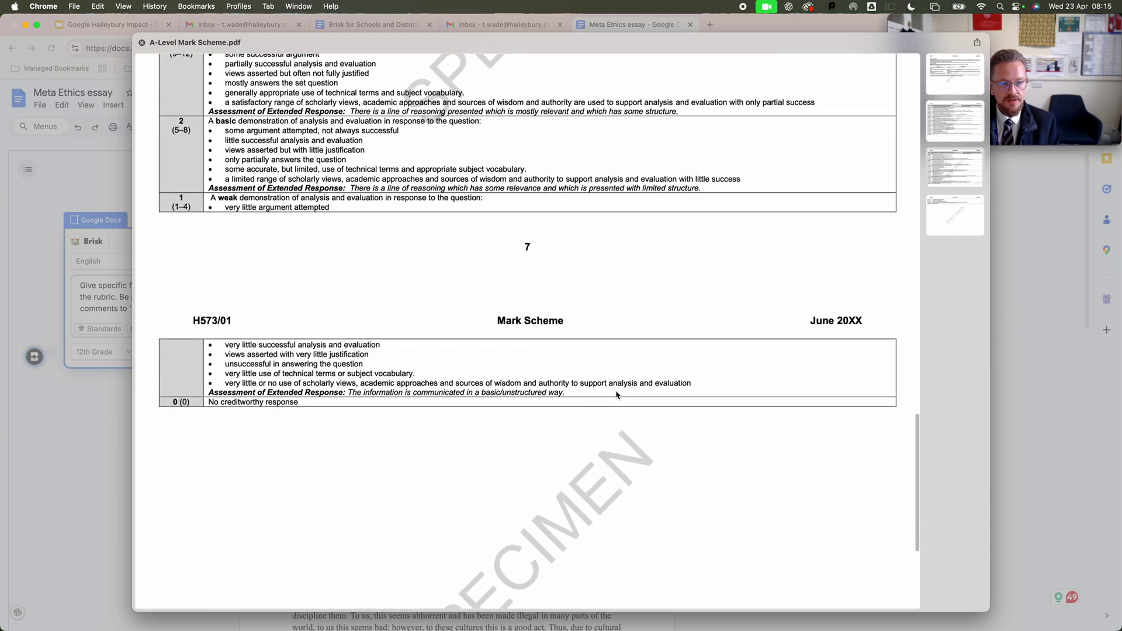
pyautogui.scroll(18, 611, 392)
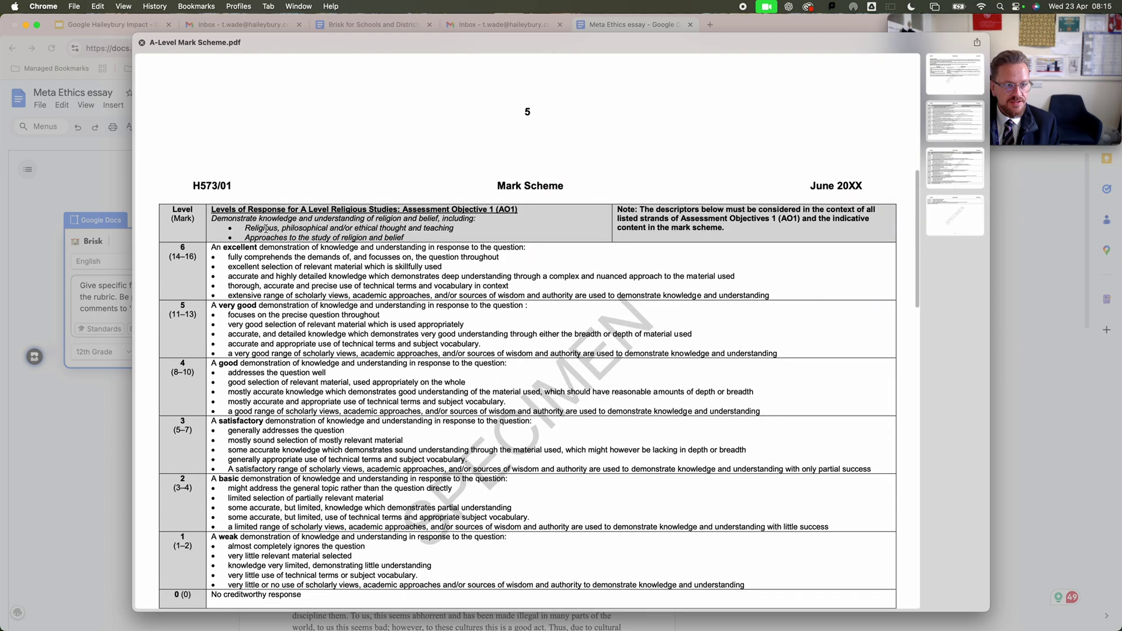
pyautogui.scroll(1, 322, 219)
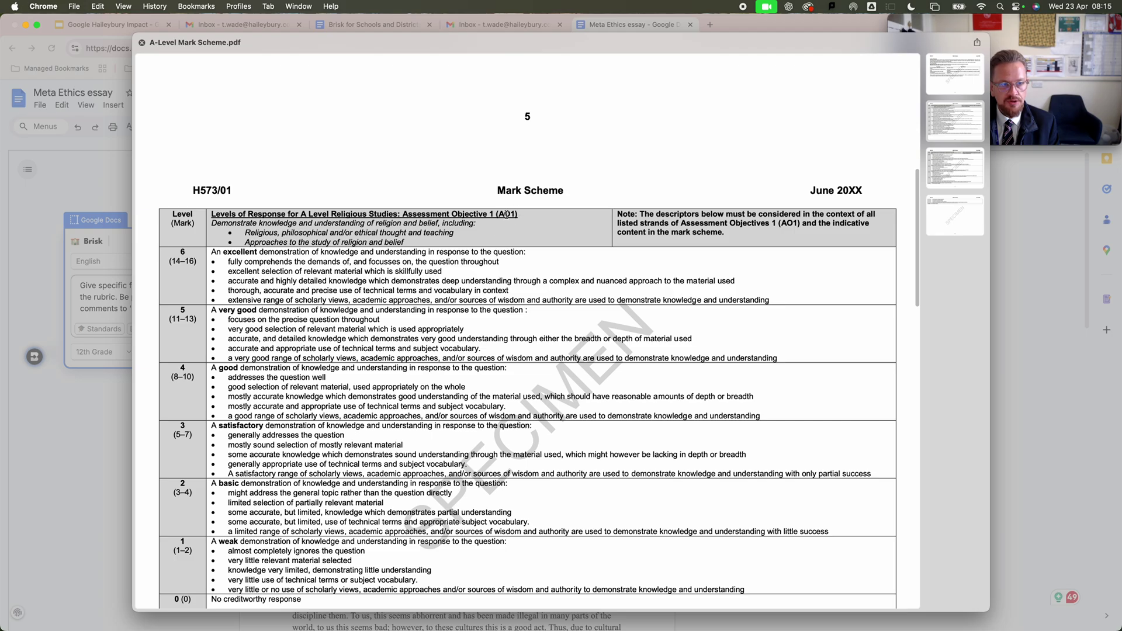
pyautogui.scroll(-8, 506, 214)
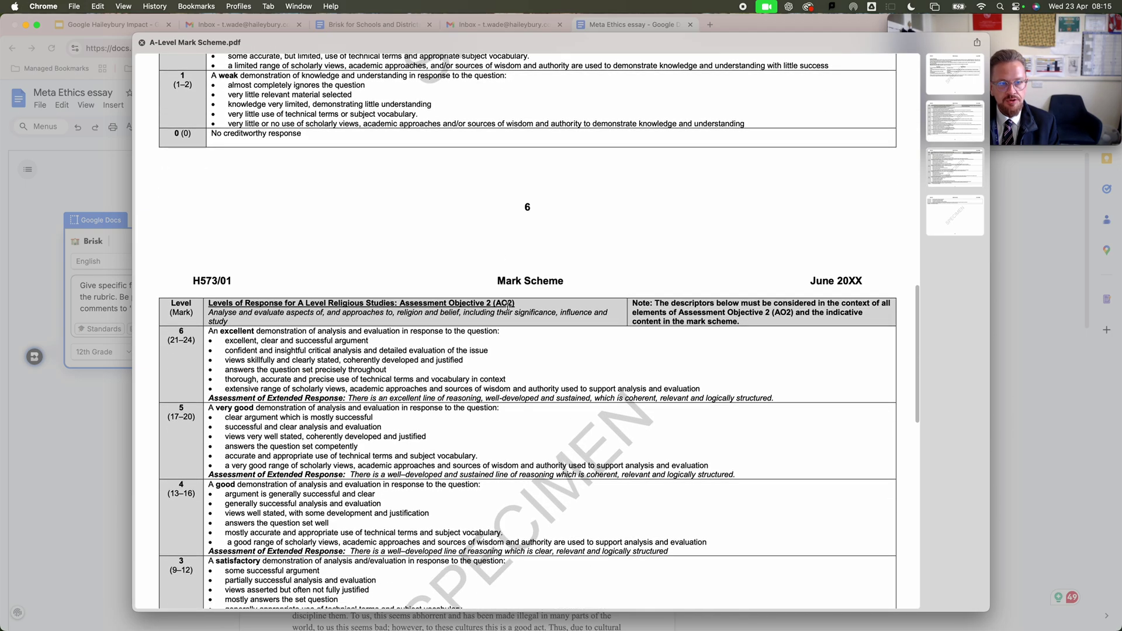
pyautogui.scroll(-3, 226, 397)
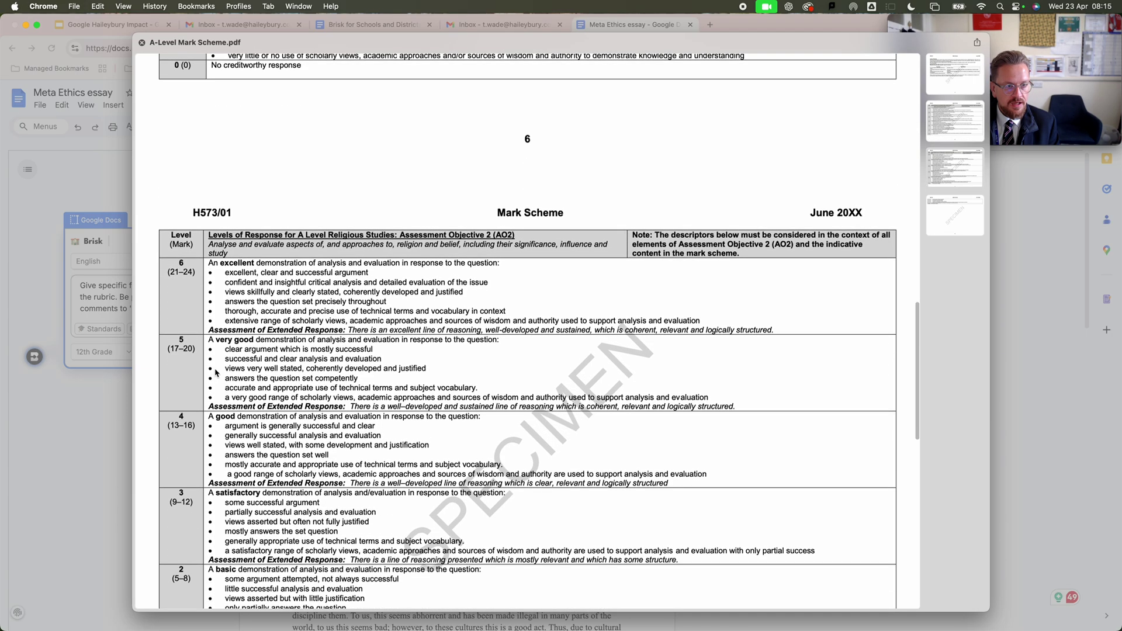
pyautogui.scroll(-6, 250, 326)
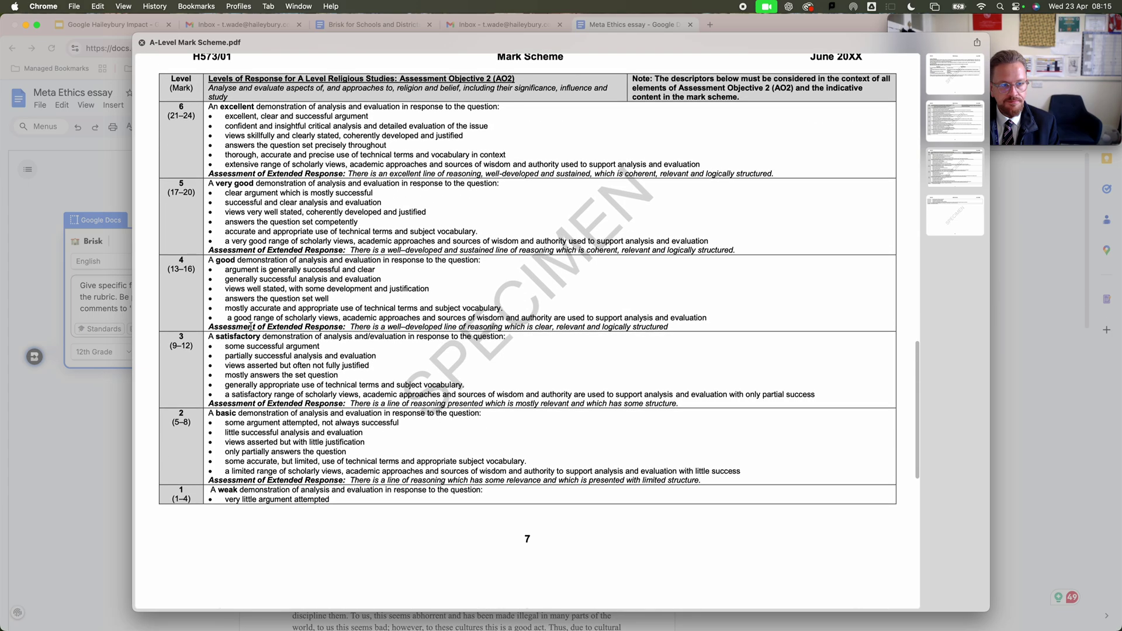
pyautogui.press('space')
# Attach the selected mark scheme as the rubric and set the grade level to University, keeping the Targeted feedback style
pyautogui.click(826, 428)
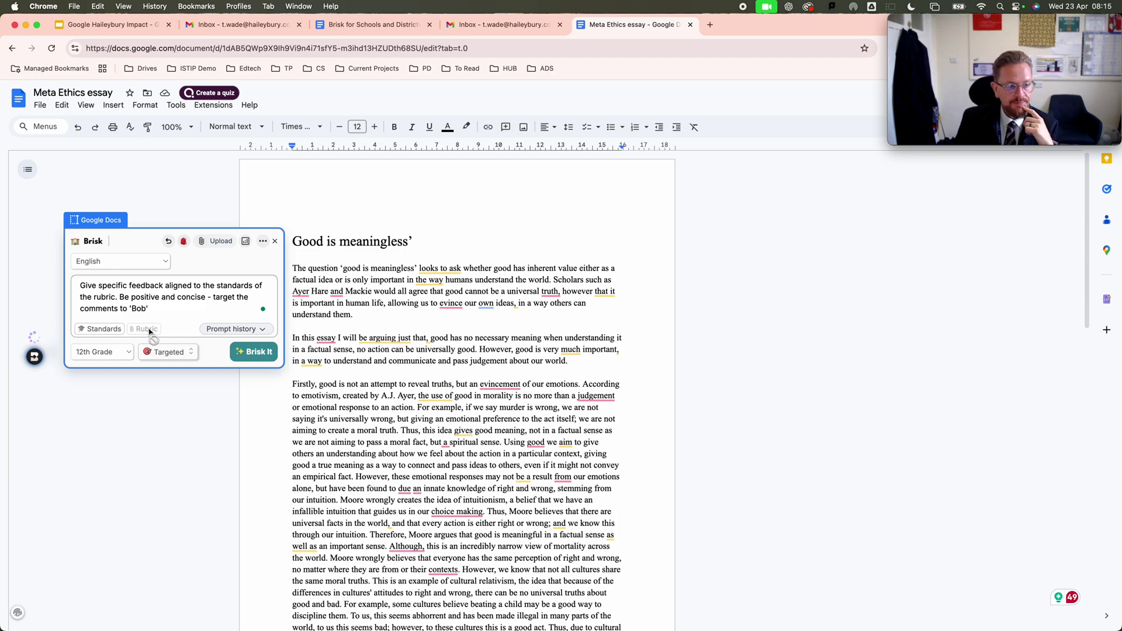
pyautogui.click(113, 350)
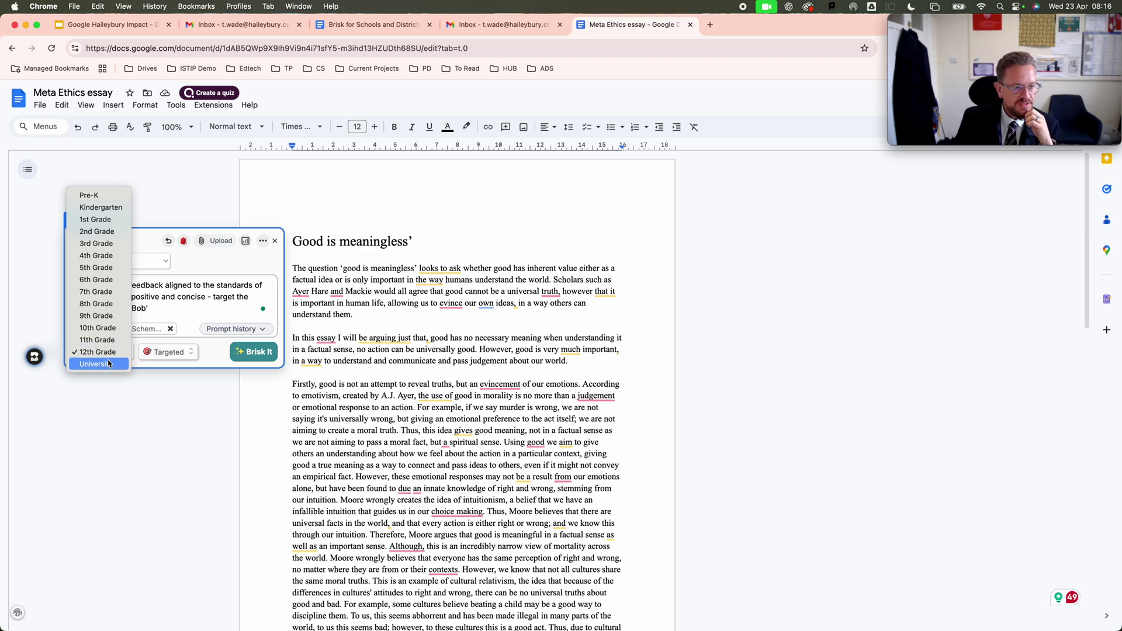
pyautogui.click(109, 365)
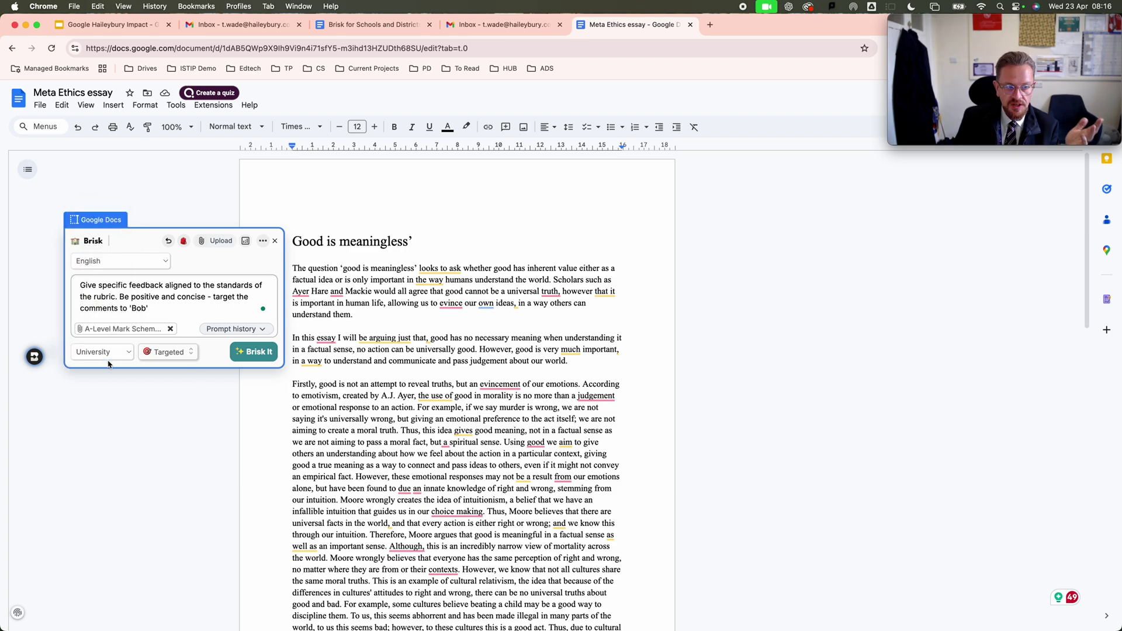
pyautogui.click(153, 356)
pyautogui.click(152, 234)
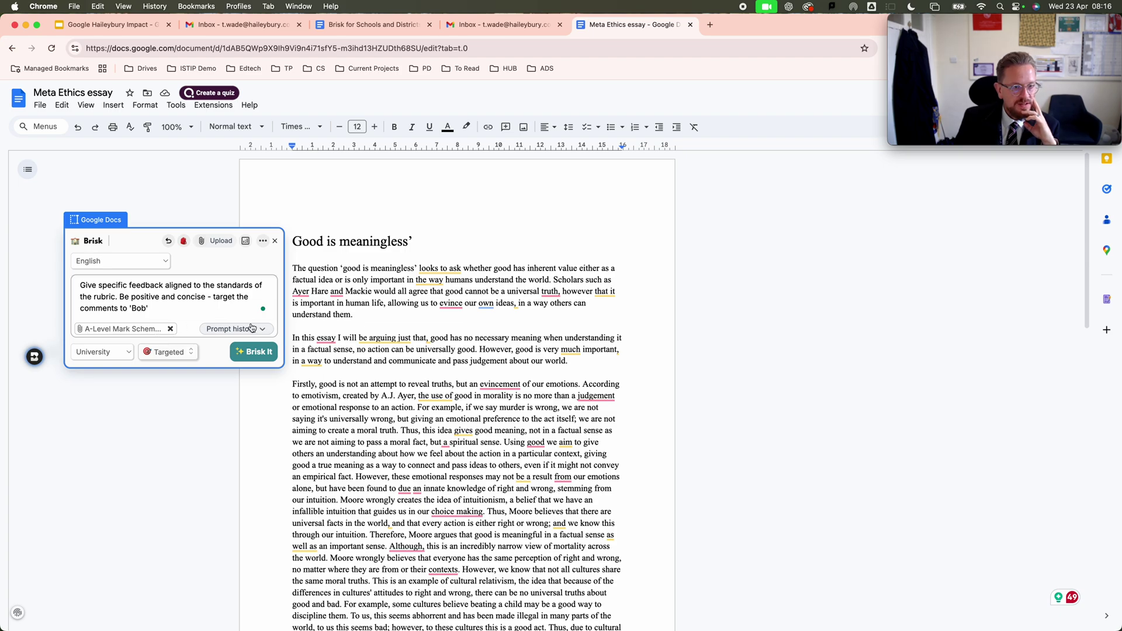
# Generate the targeted feedback and review the suggested comments in the essay, examining the Clarity of Argument comment closely
pyautogui.click(261, 353)
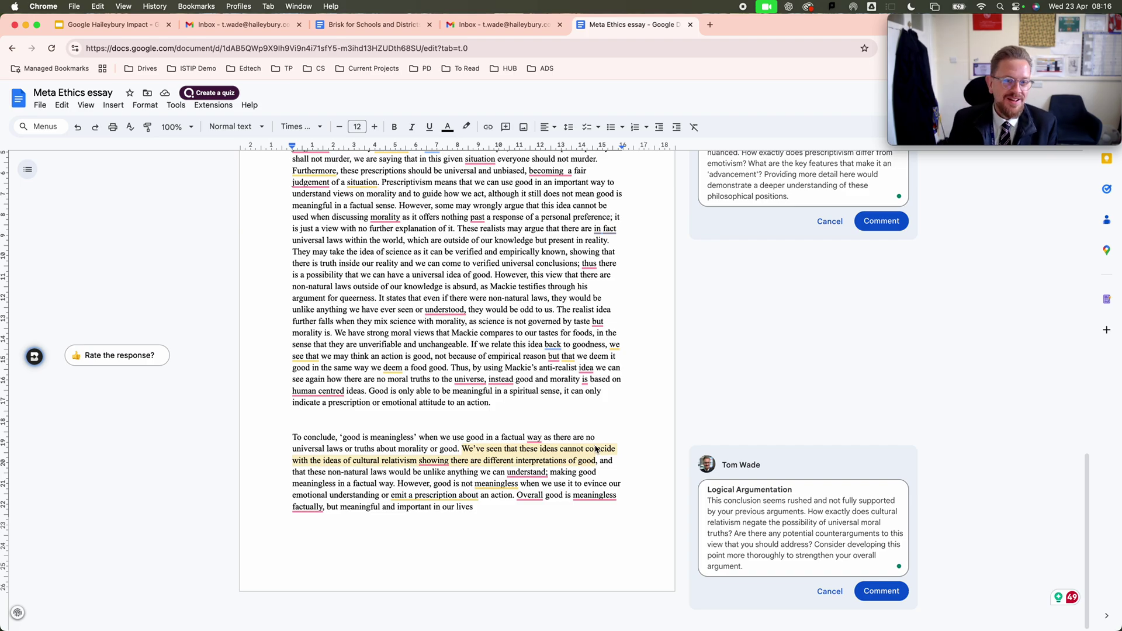
pyautogui.scroll(15, 707, 439)
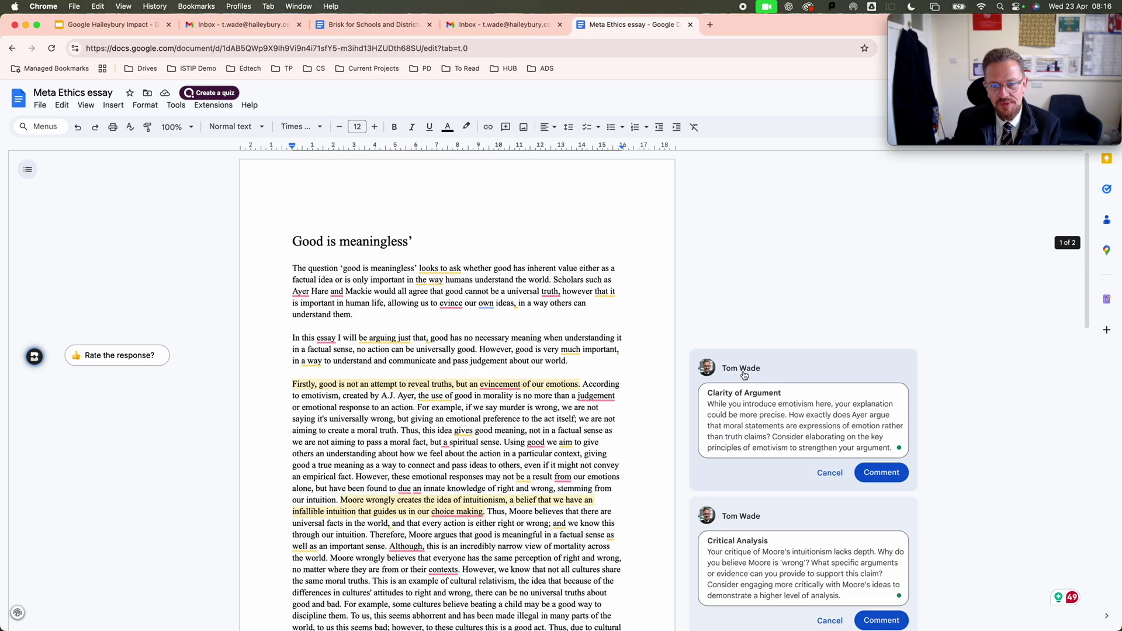
pyautogui.scroll(-5, 744, 374)
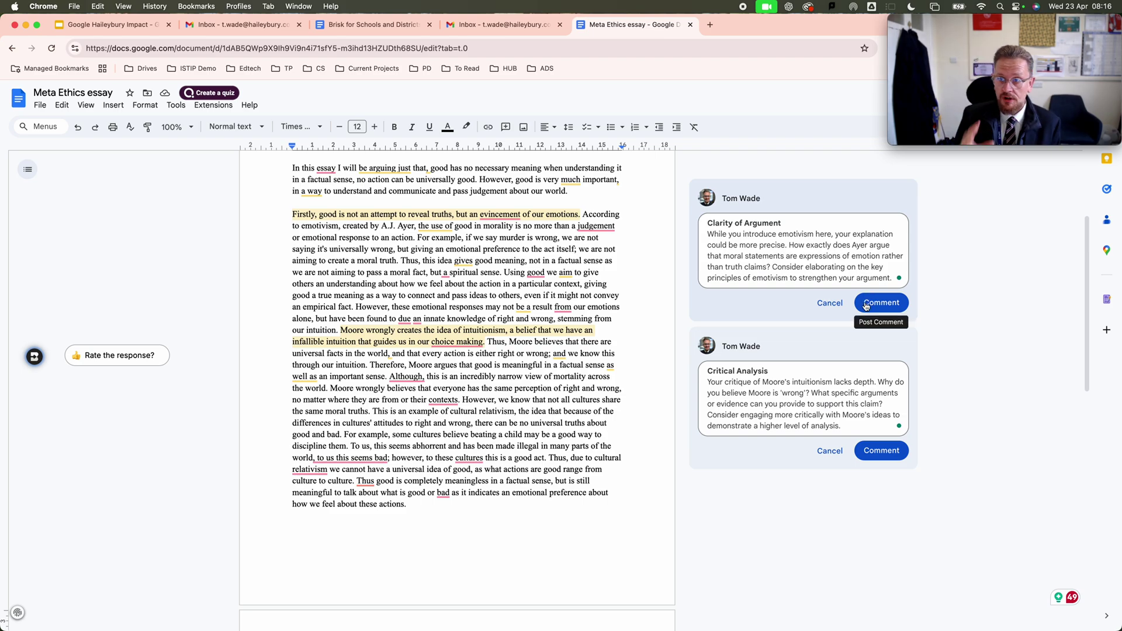
pyautogui.click(827, 243)
pyautogui.tripleClick(825, 280)
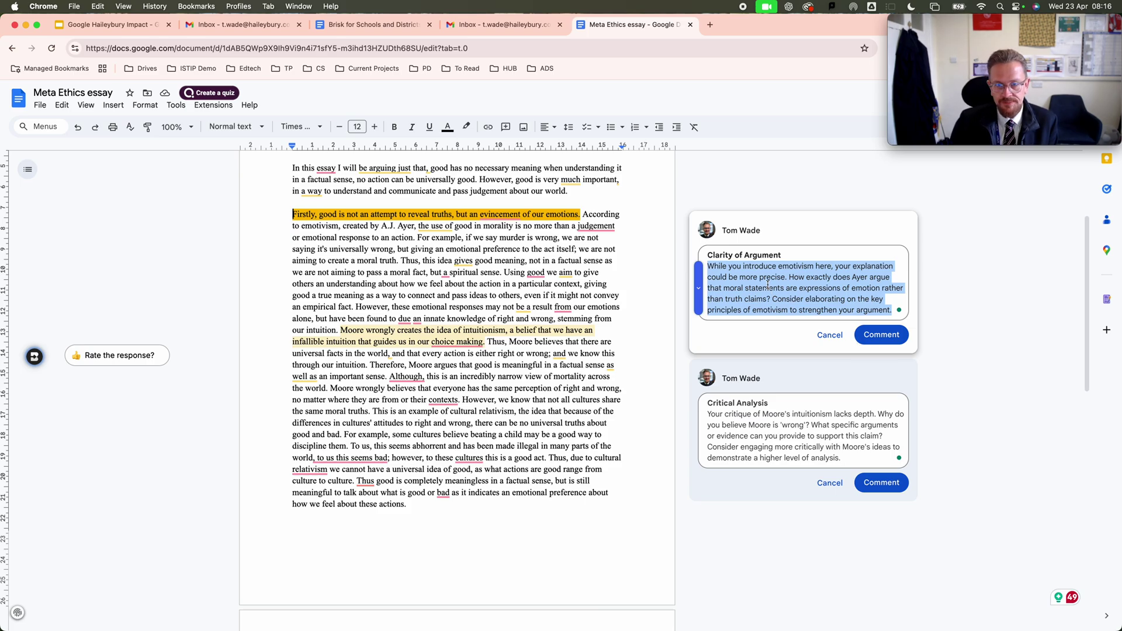
pyautogui.click(752, 342)
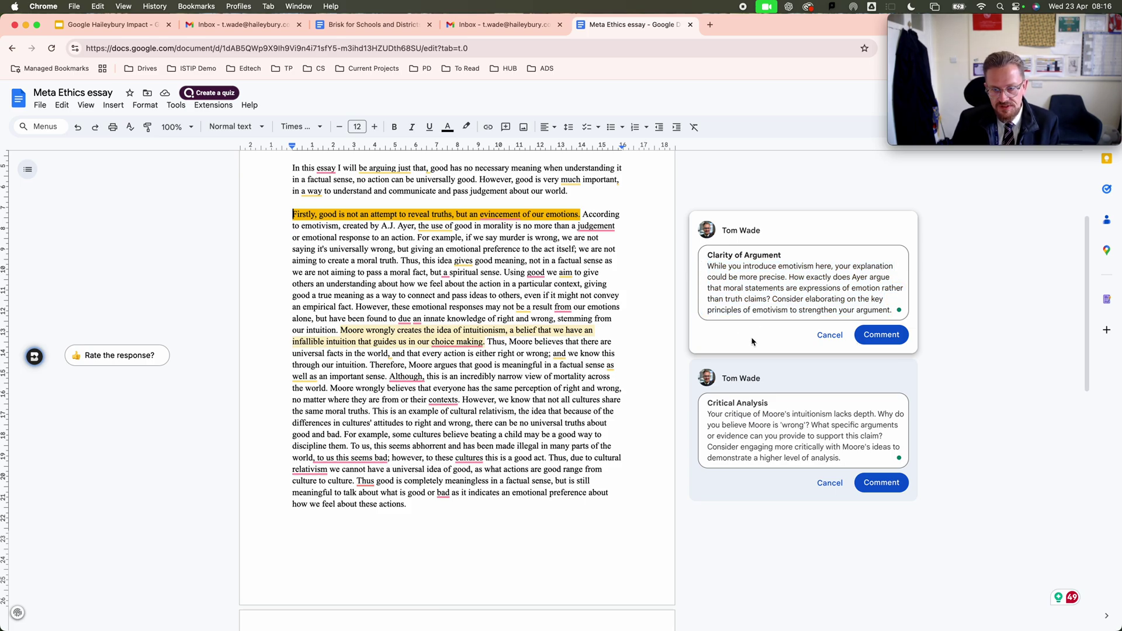
pyautogui.scroll(5, 752, 342)
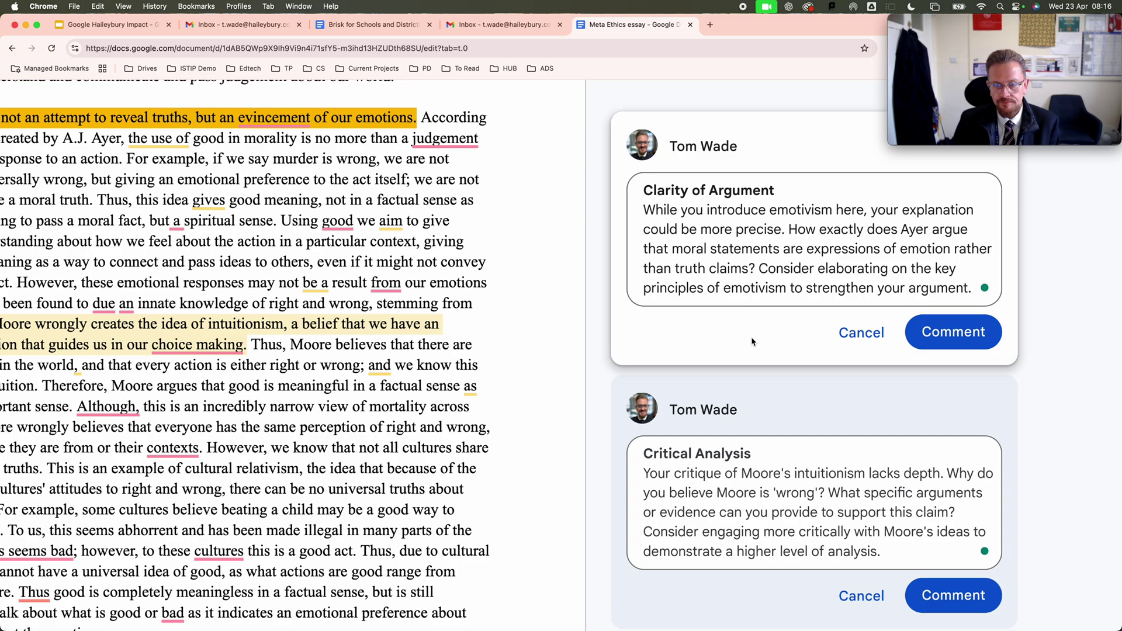
# Review the remaining suggested comments through the essay's conclusion, and post the Clarity of Argument comment on the emotivism sentence
pyautogui.scroll(-3, 752, 342)
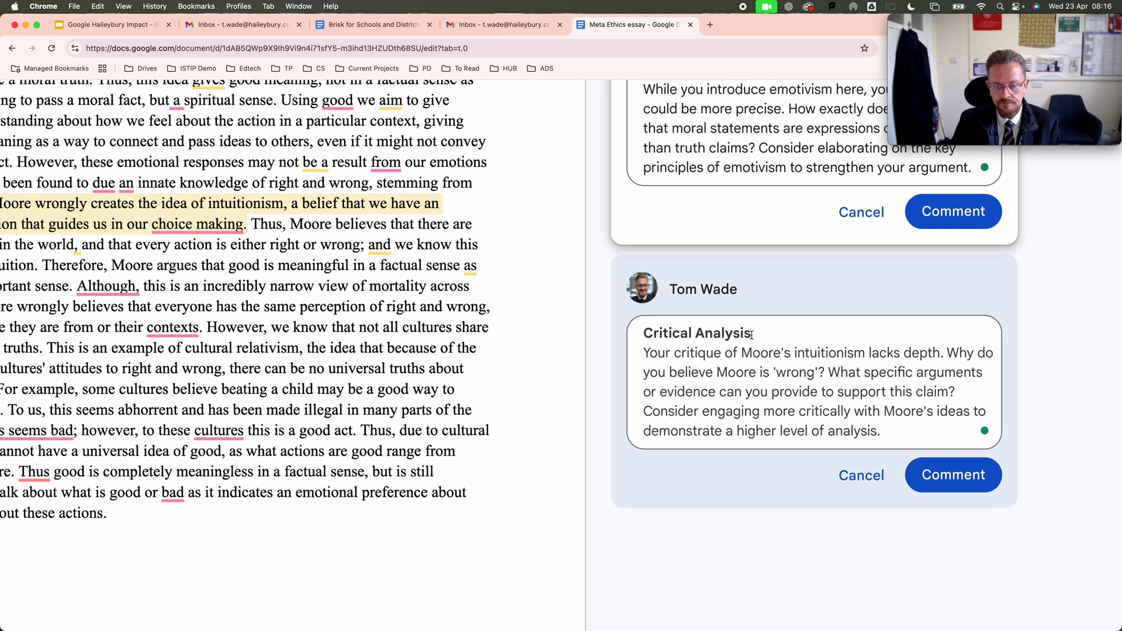
pyautogui.scroll(-10, 751, 337)
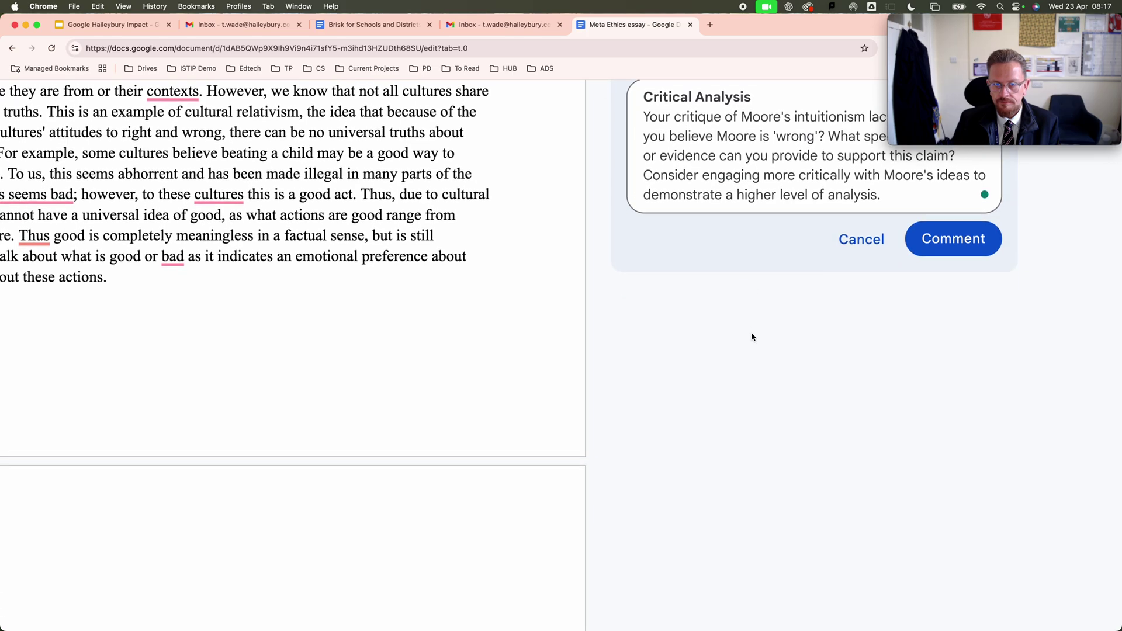
pyautogui.scroll(-6, 753, 337)
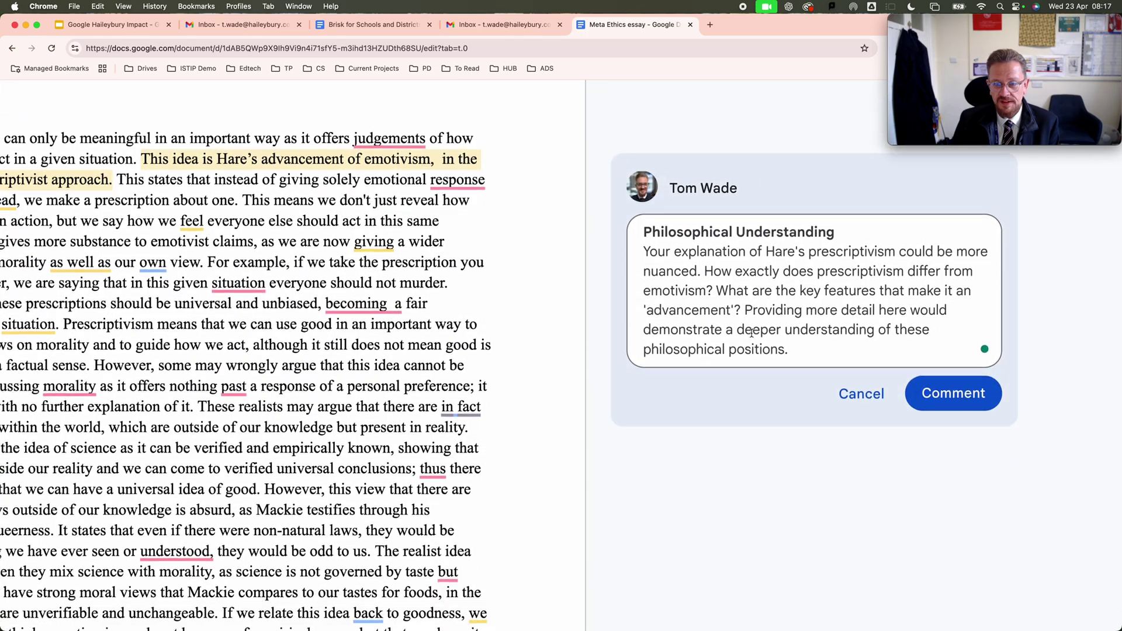
pyautogui.scroll(-7, 752, 336)
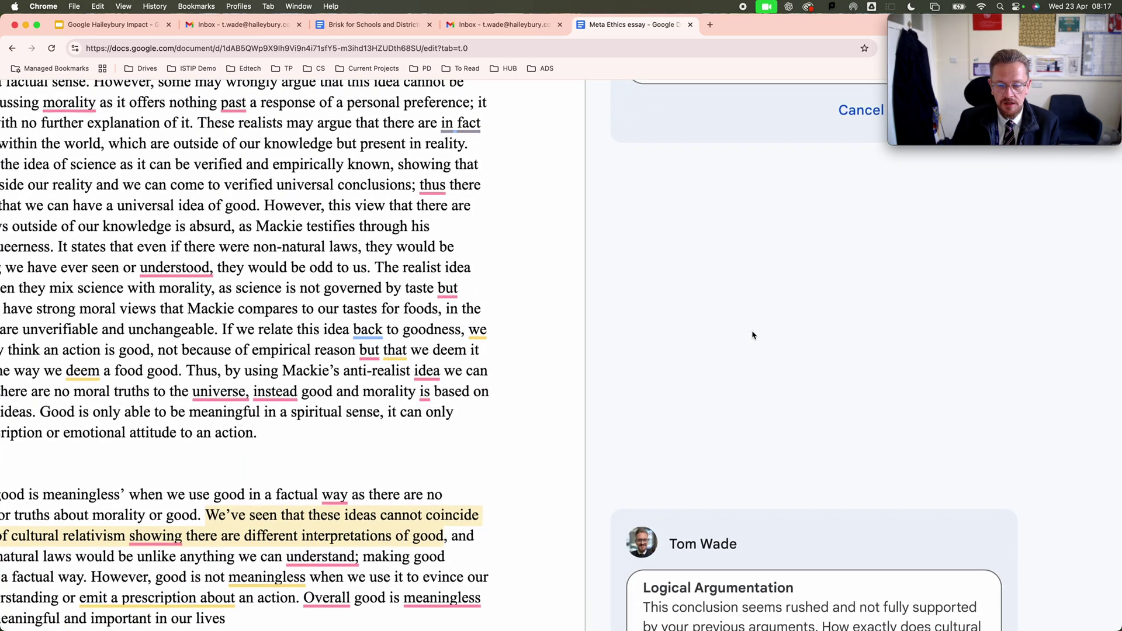
pyautogui.scroll(-1, 753, 334)
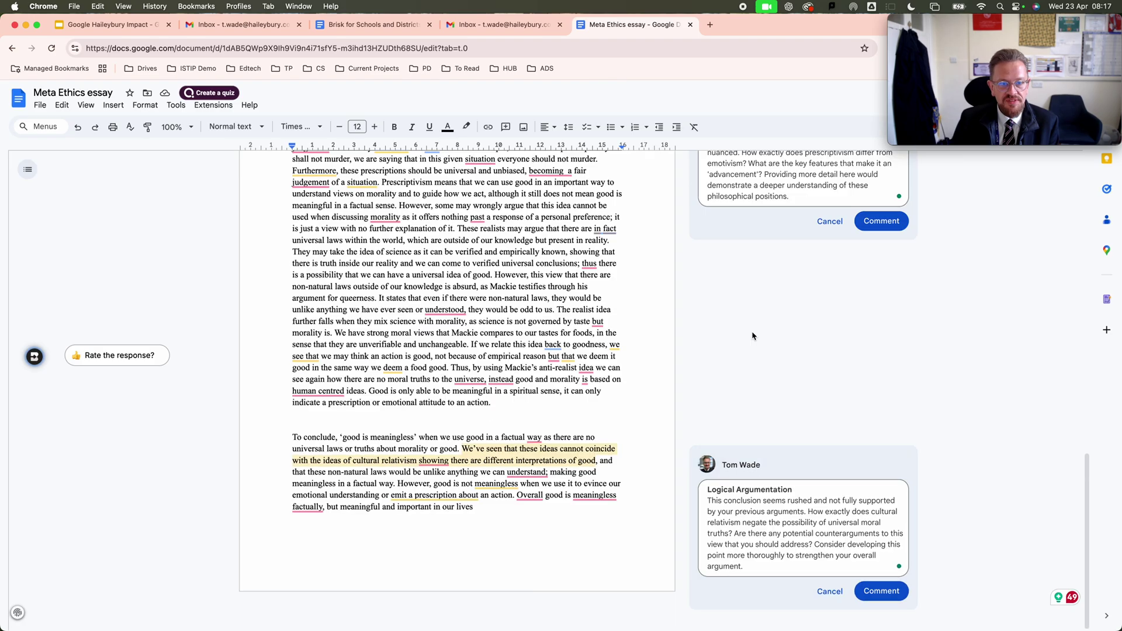
pyautogui.scroll(15, 753, 336)
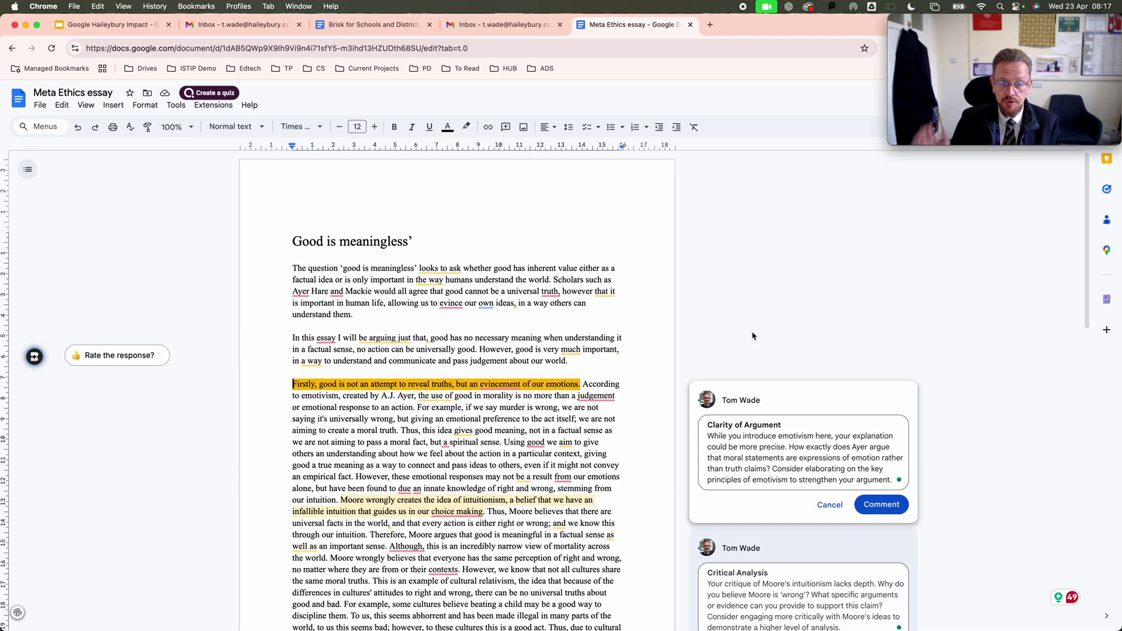
pyautogui.click(881, 504)
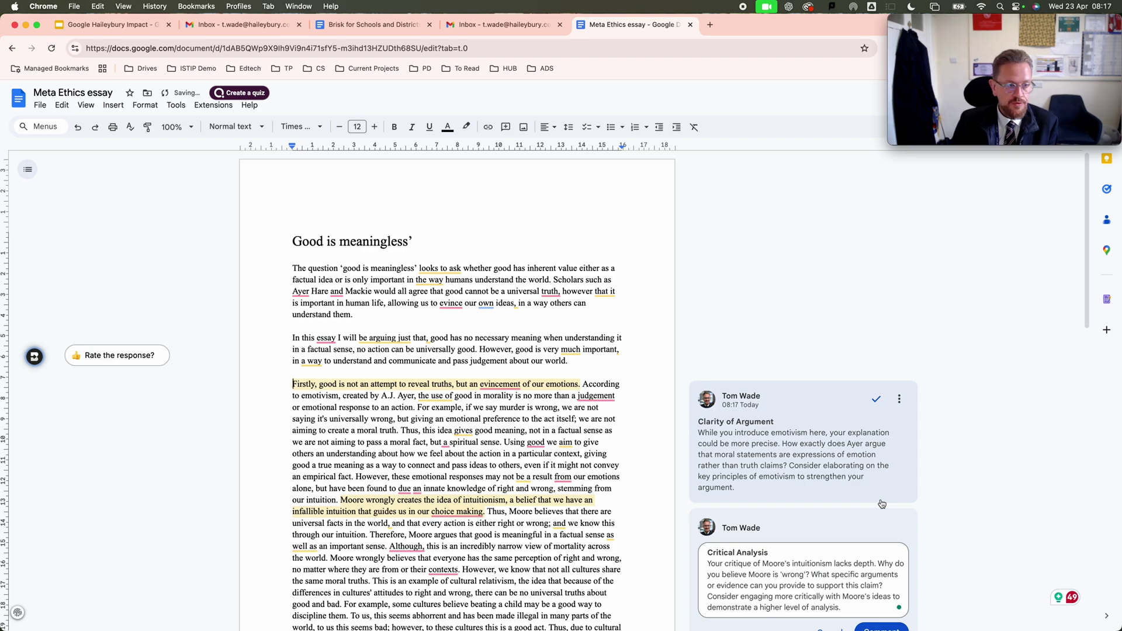
# Generate Rubric Criteria feedback with Brisk at University level using the attached A-Level mark scheme, and reposition its panel so the full response is readable
pyautogui.click(37, 359)
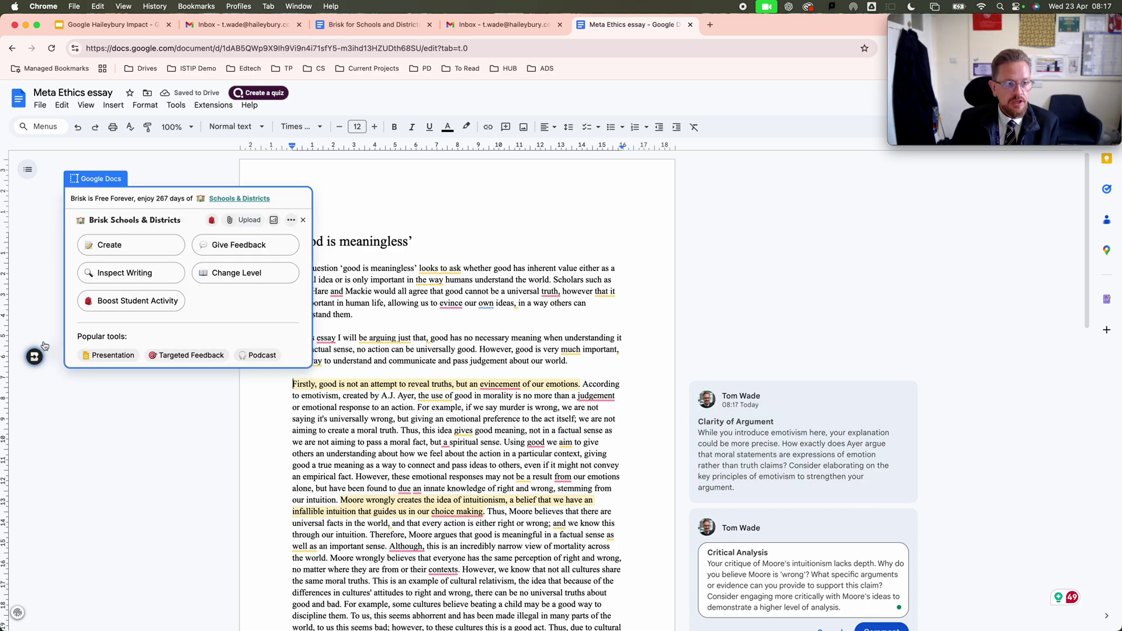
pyautogui.click(258, 248)
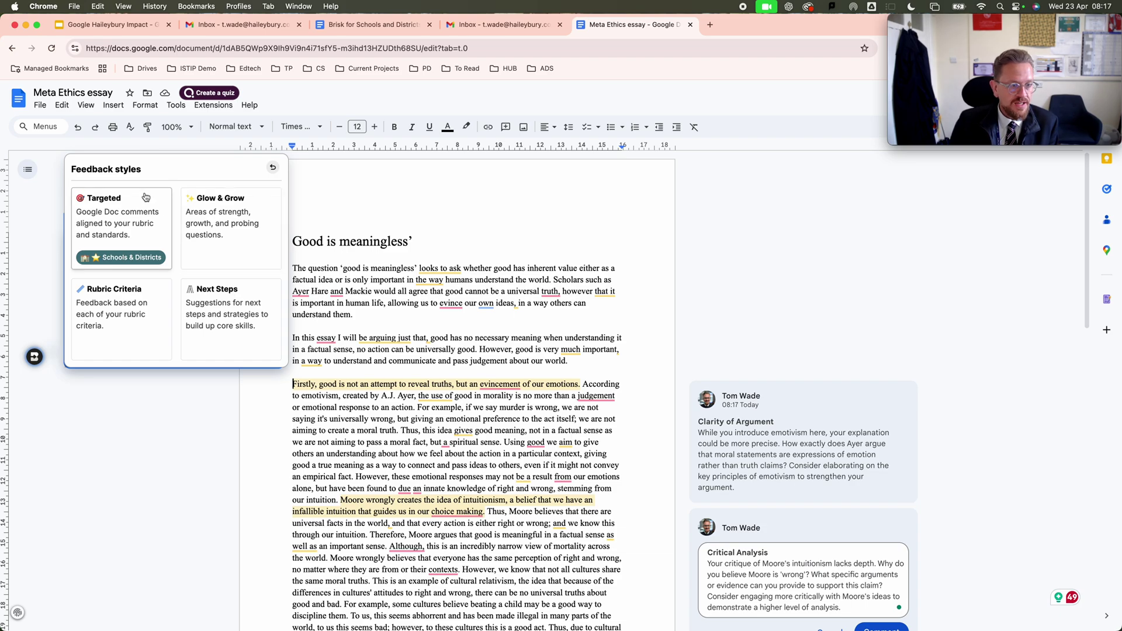
pyautogui.click(123, 310)
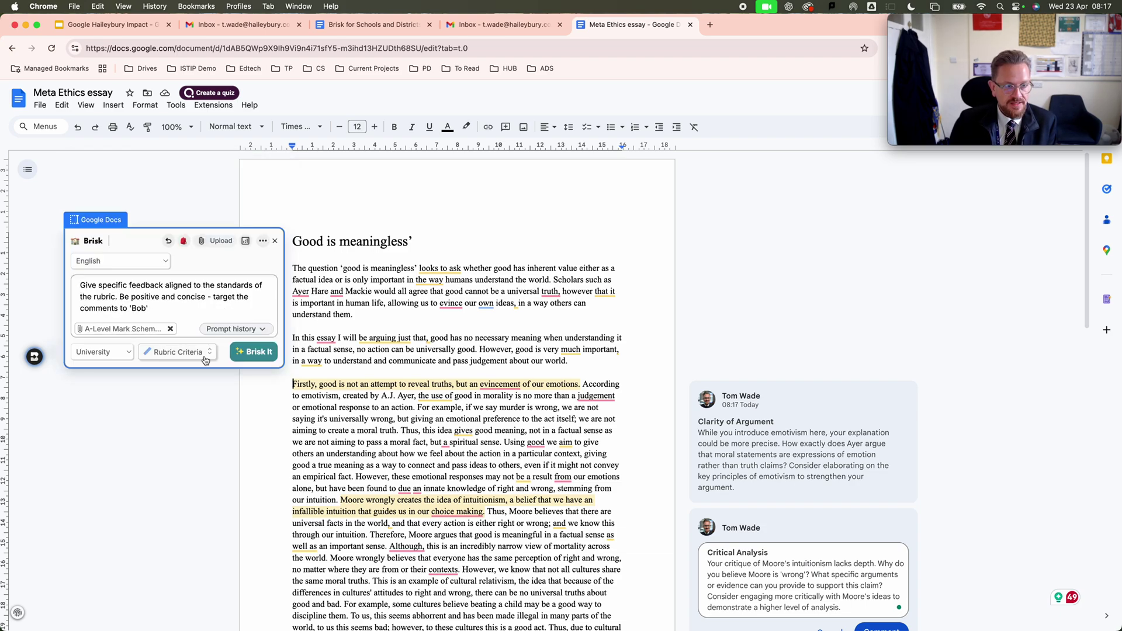
pyautogui.click(246, 352)
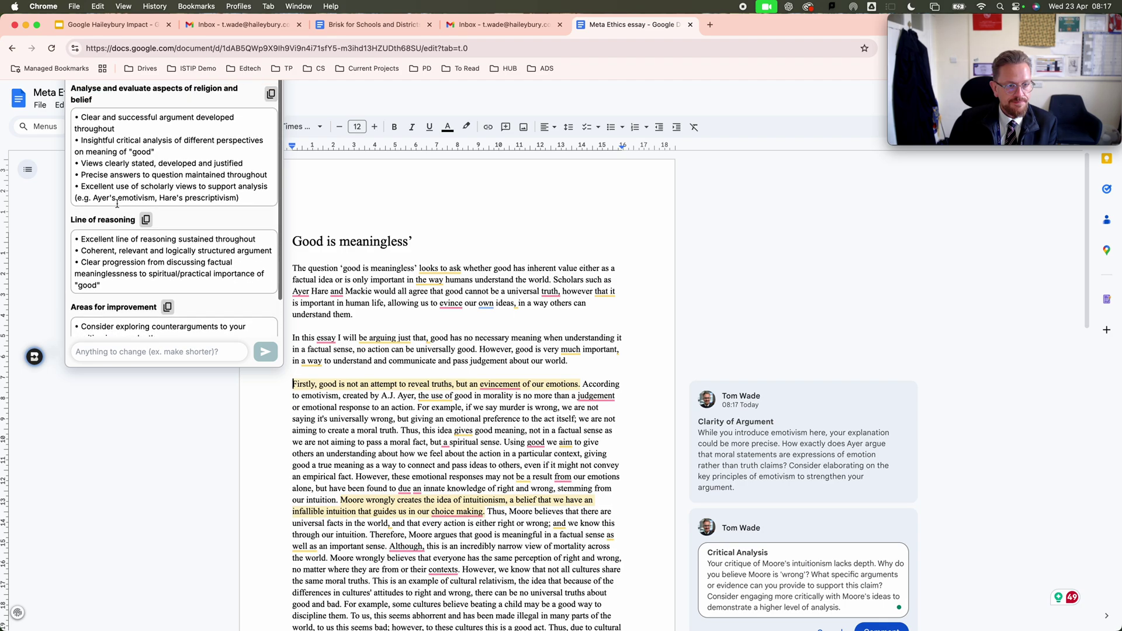
pyautogui.moveTo(33, 355); pyautogui.dragTo(46, 548)
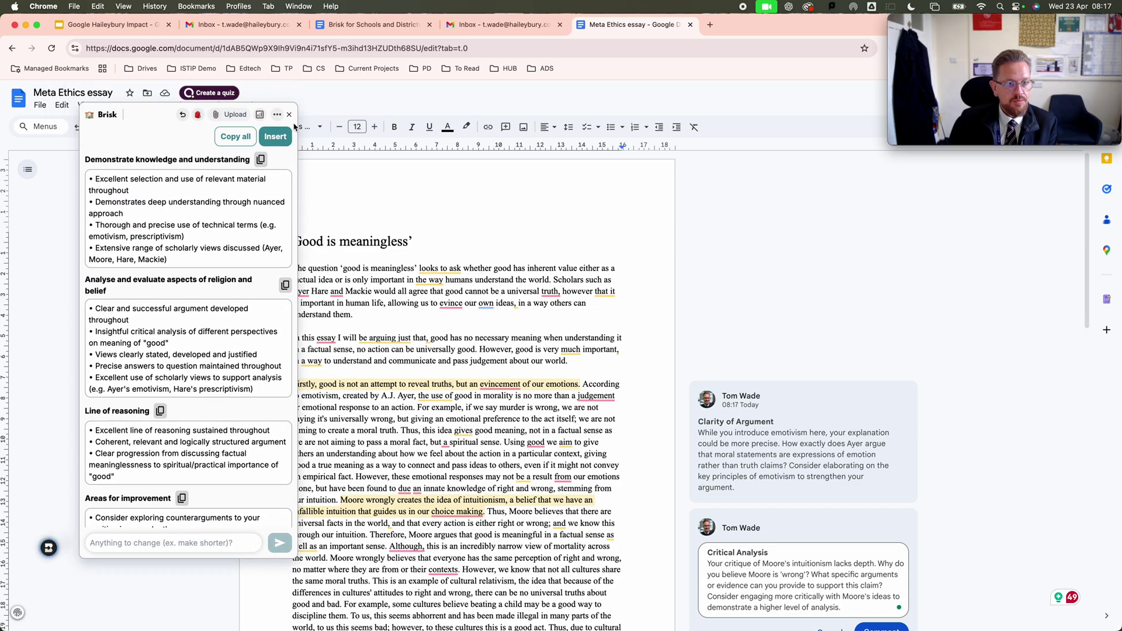
# Add a page break after the essay's conclusion and insert the generated rubric criteria feedback into the document
pyautogui.scroll(-15, 407, 433)
pyautogui.click(501, 526)
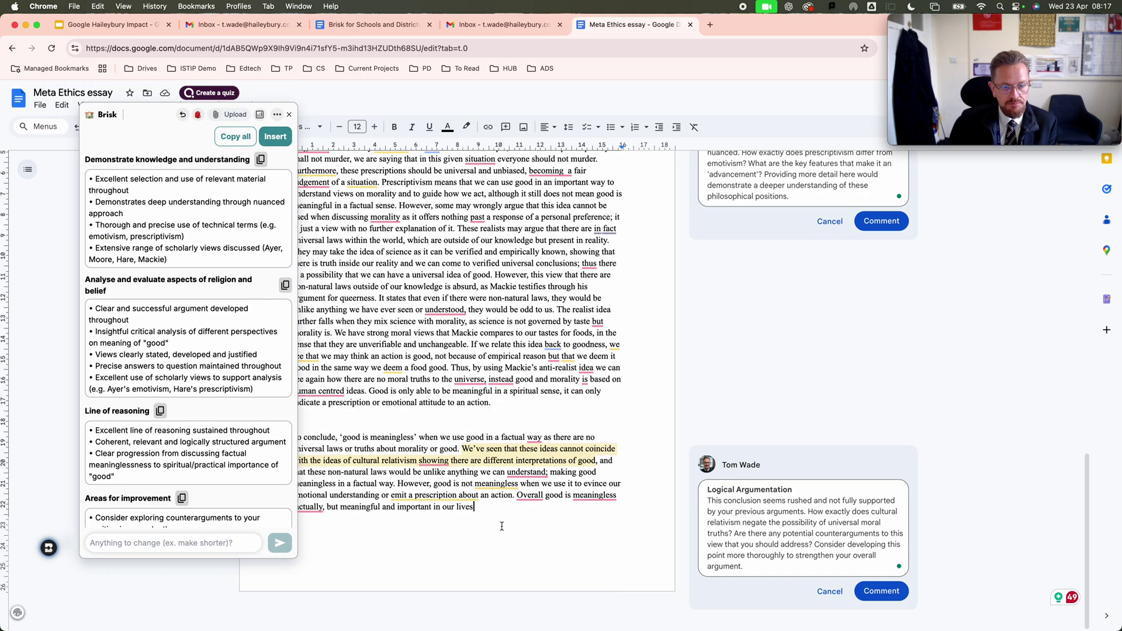
pyautogui.press('super+Return')
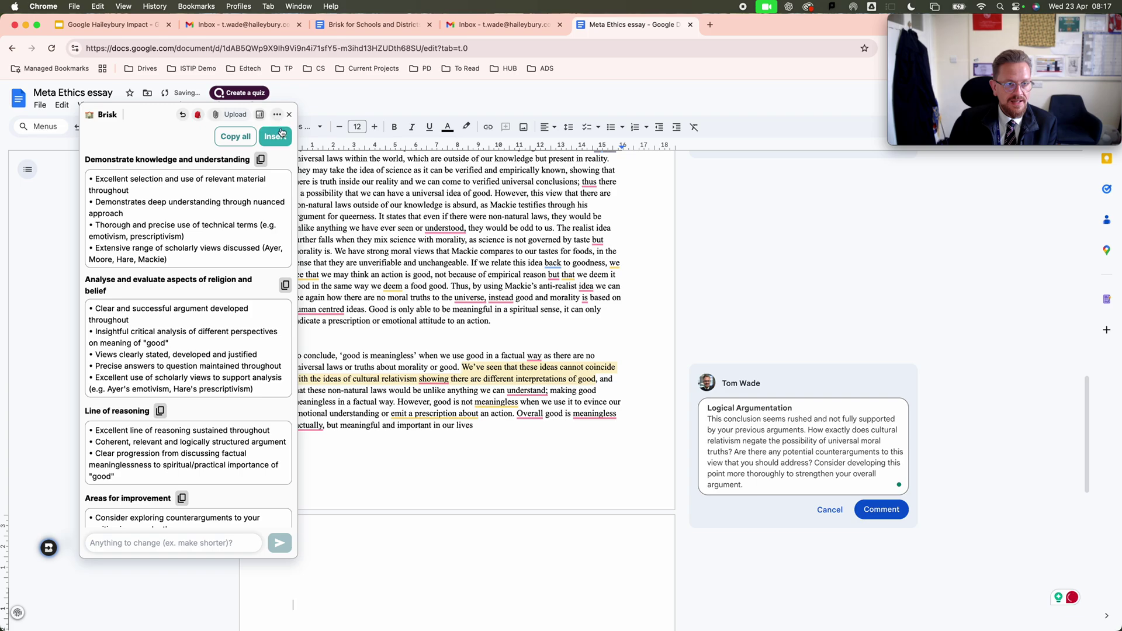
pyautogui.click(277, 137)
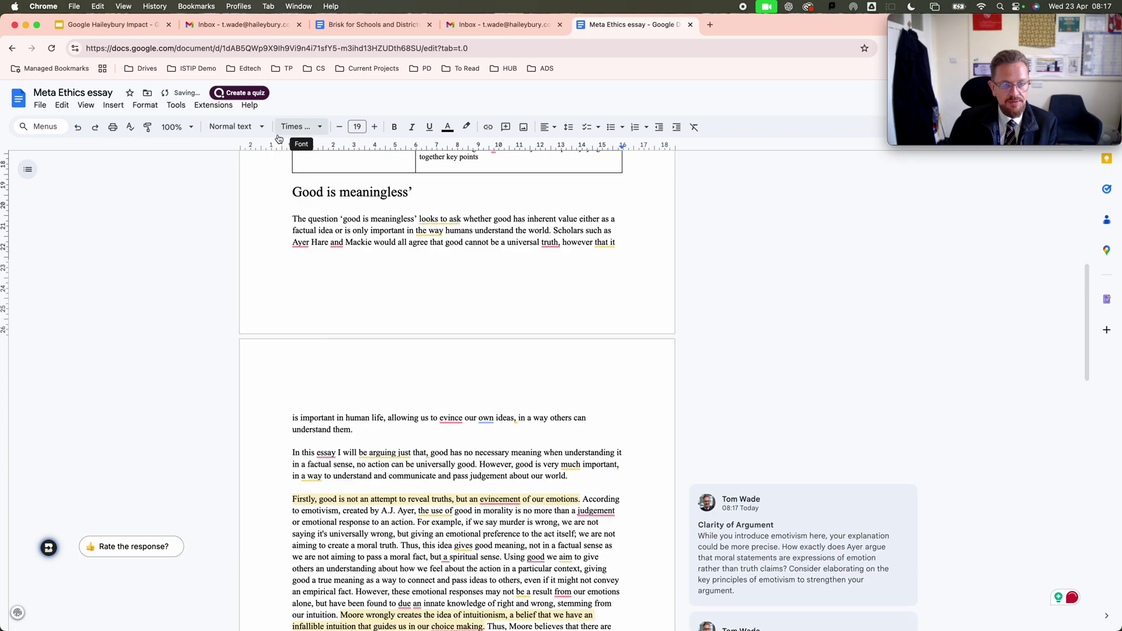
pyautogui.scroll(-3, 362, 283)
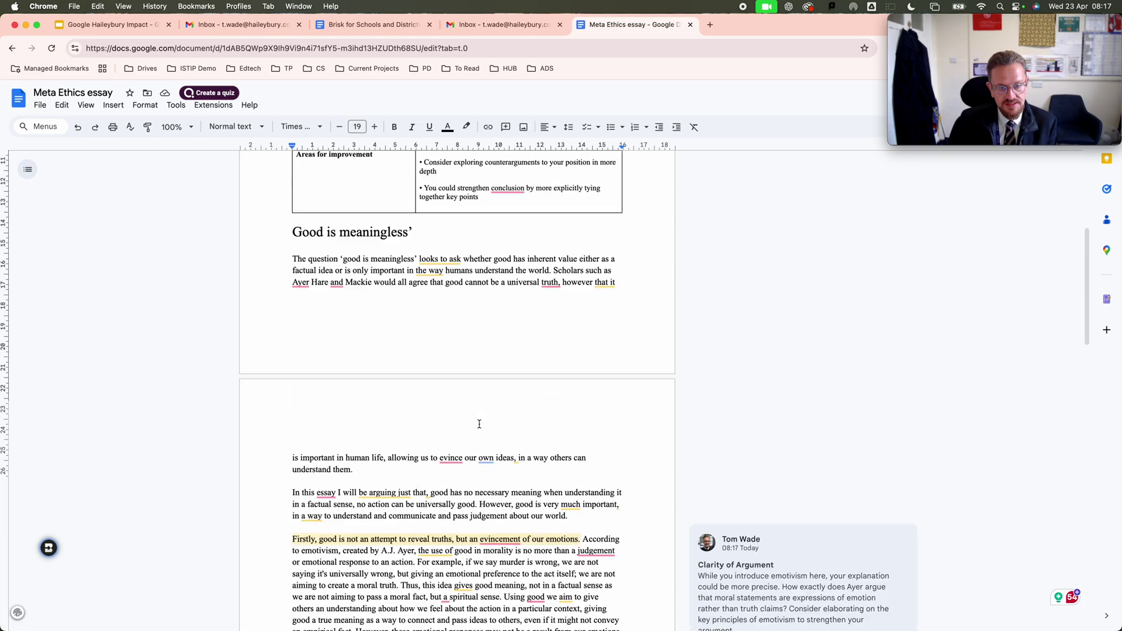
# Generate Glow & Grow feedback with Brisk at University level, keeping the existing prompt and attached A-Level mark scheme
pyautogui.click(49, 550)
pyautogui.click(225, 431)
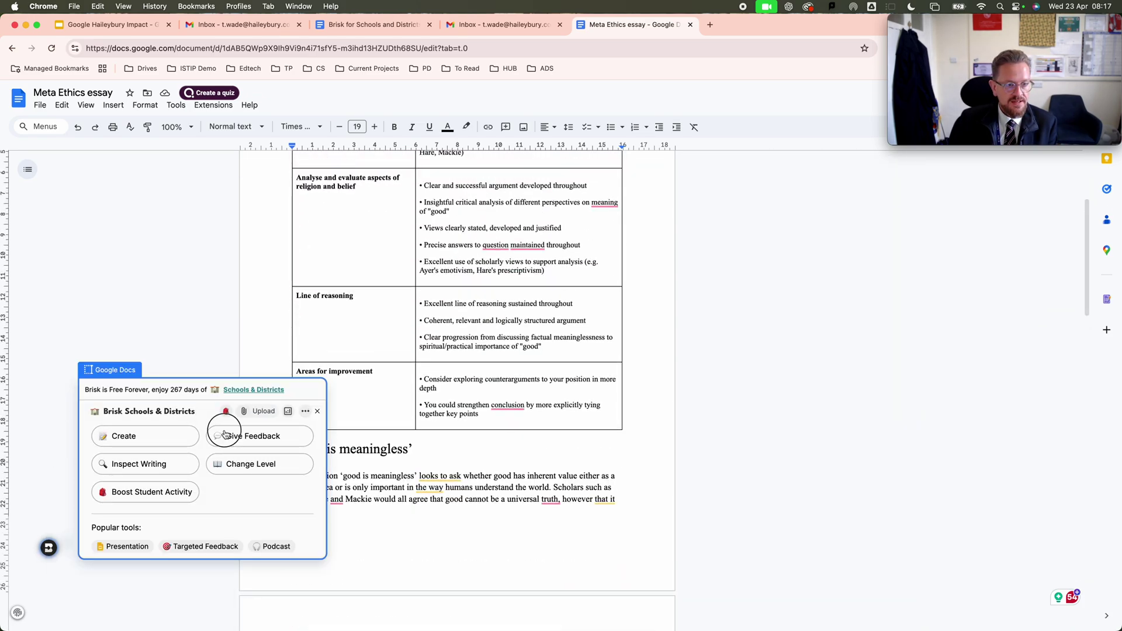
pyautogui.click(207, 430)
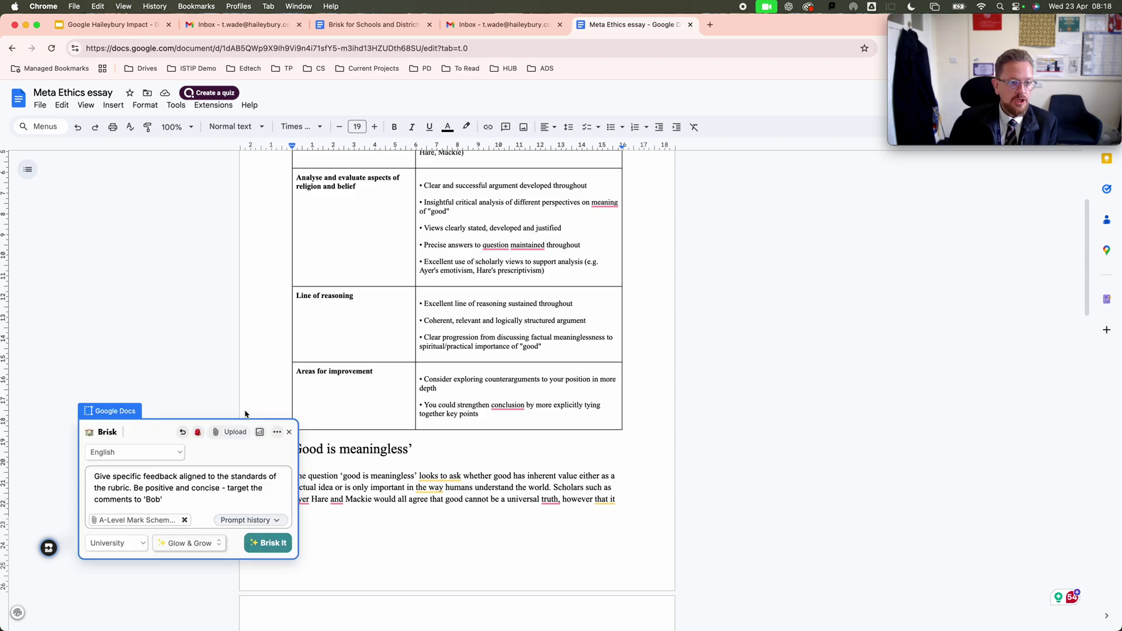
pyautogui.click(256, 543)
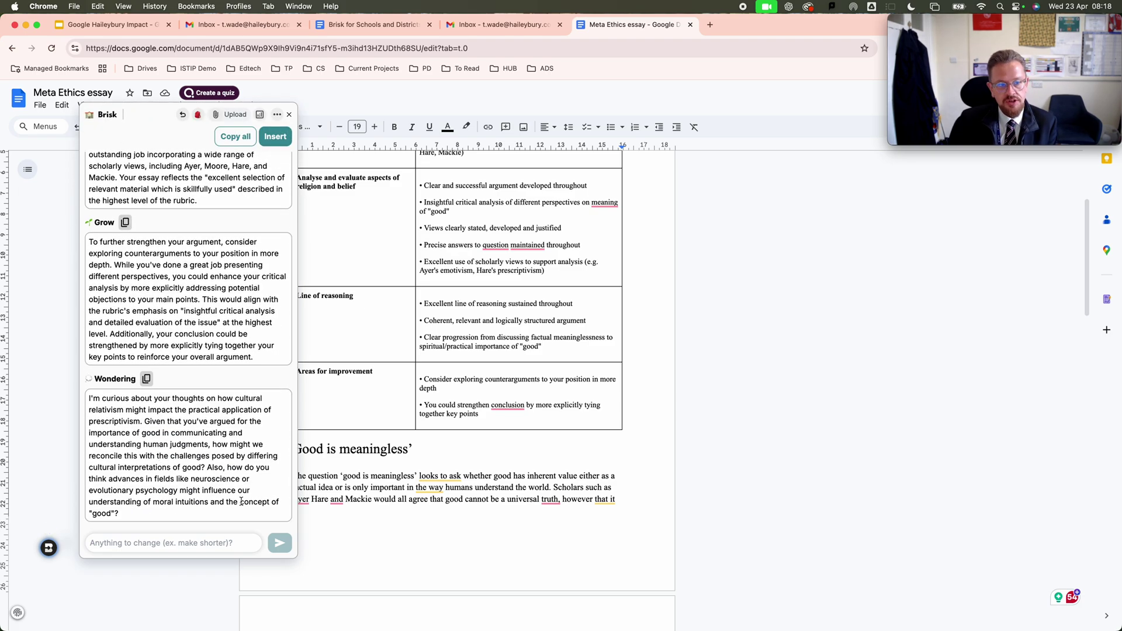
# Insert the generated Glow, Grow and Wondering feedback into the document and review it alongside the essay's suggested comments
pyautogui.tripleClick(238, 465)
pyautogui.click(250, 473)
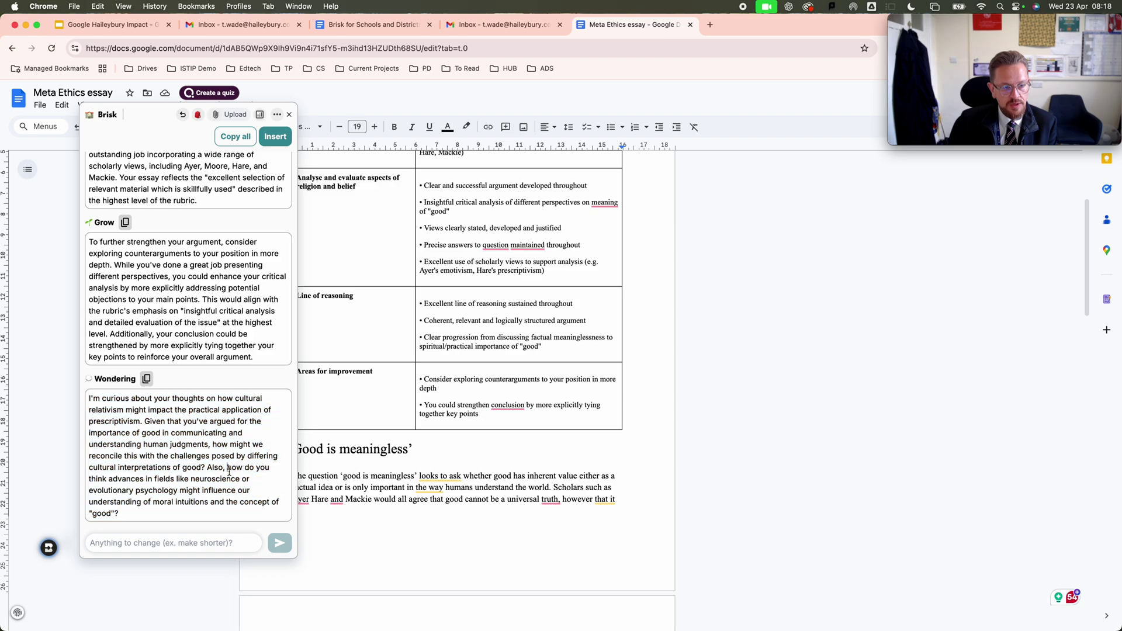
pyautogui.scroll(3, 233, 473)
pyautogui.click(275, 137)
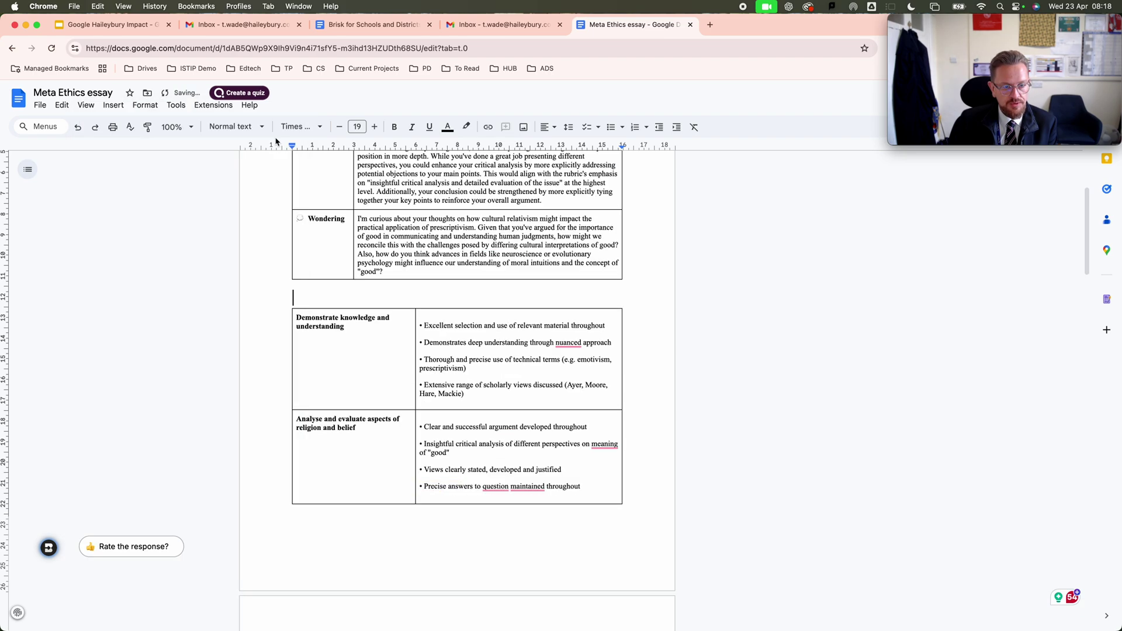
pyautogui.scroll(3, 398, 405)
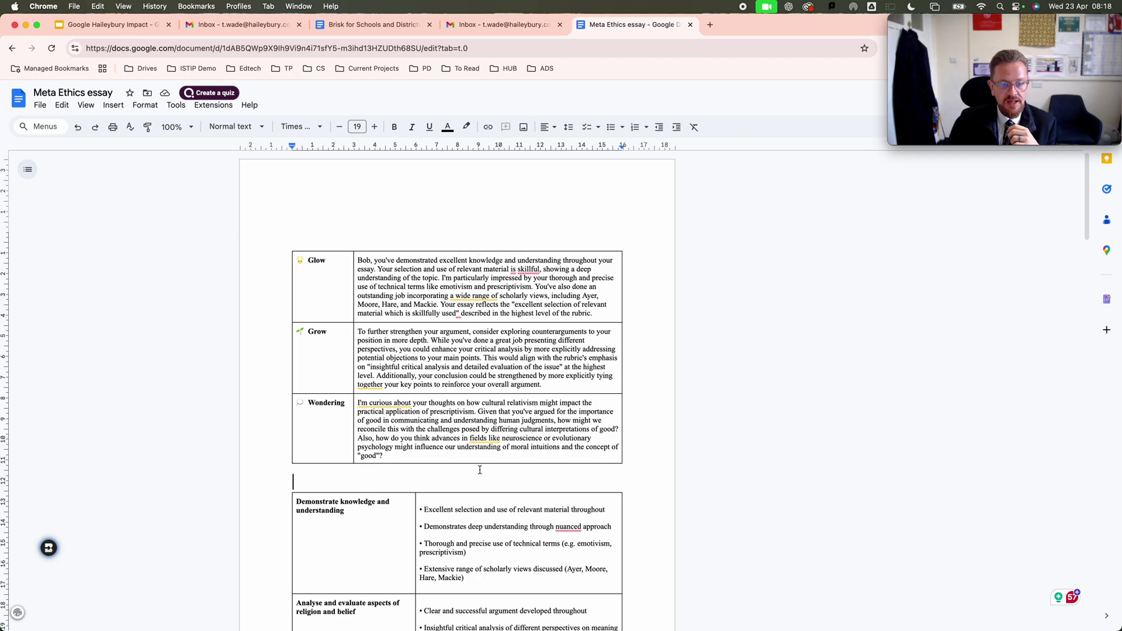
pyautogui.scroll(-15, 477, 467)
pyautogui.scroll(-5, 788, 367)
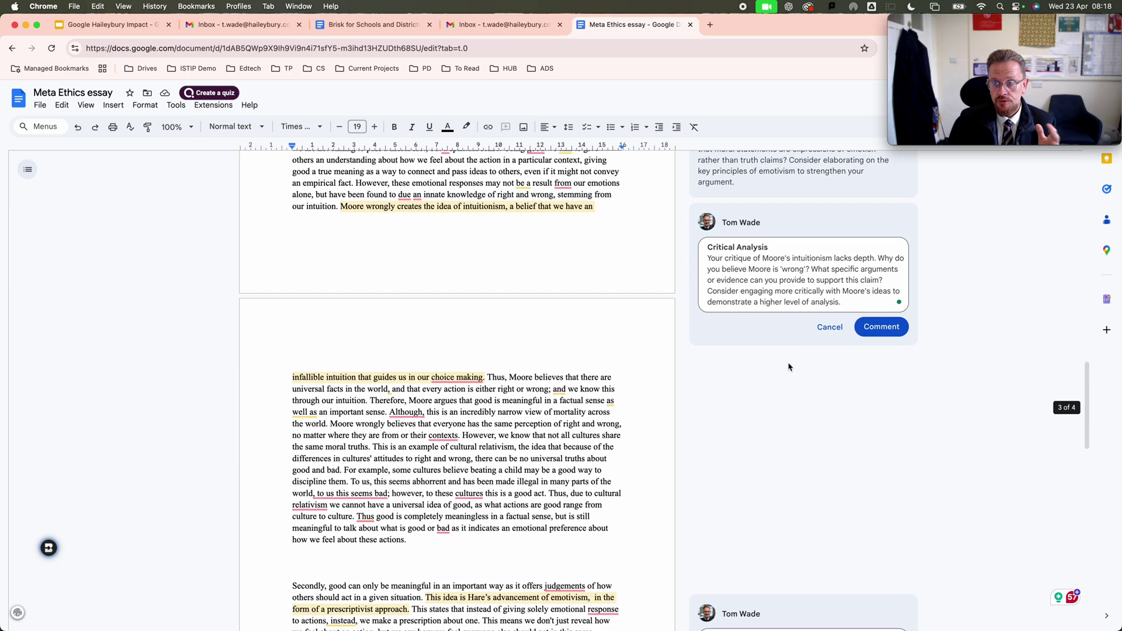